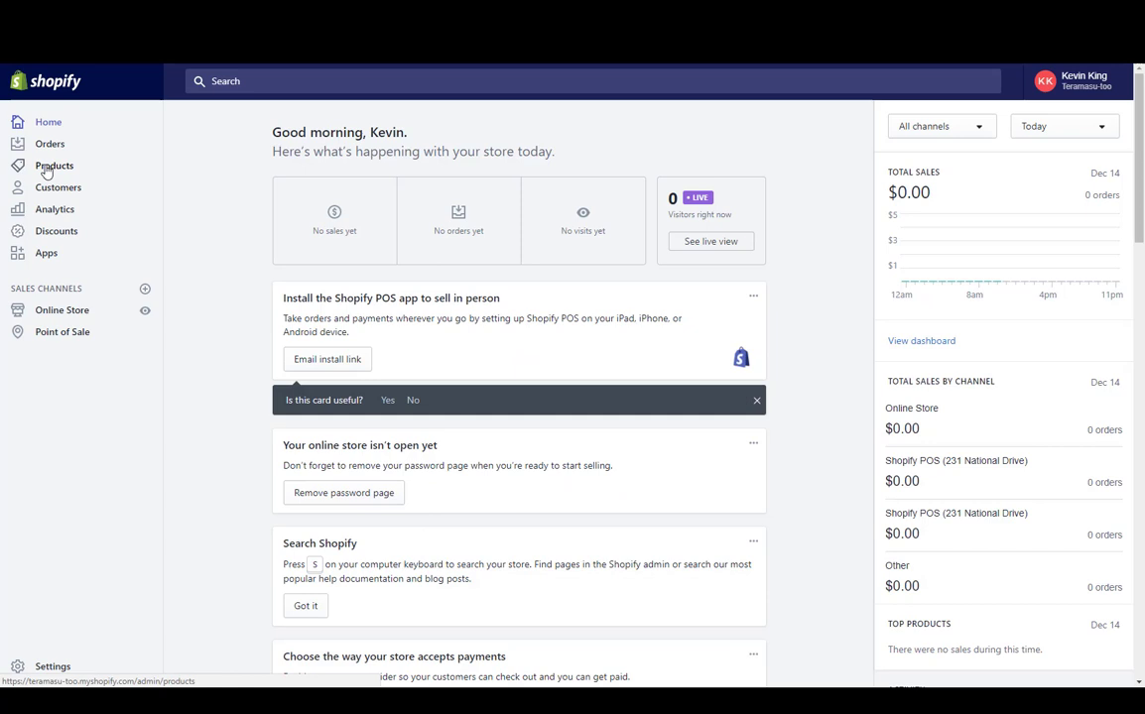
- Open the Anchor Blue Enamal White Bead bracelet product and try to add a comma after "Bracelet" in its description
{"action": "left_click", "coordinate": [47, 171]}
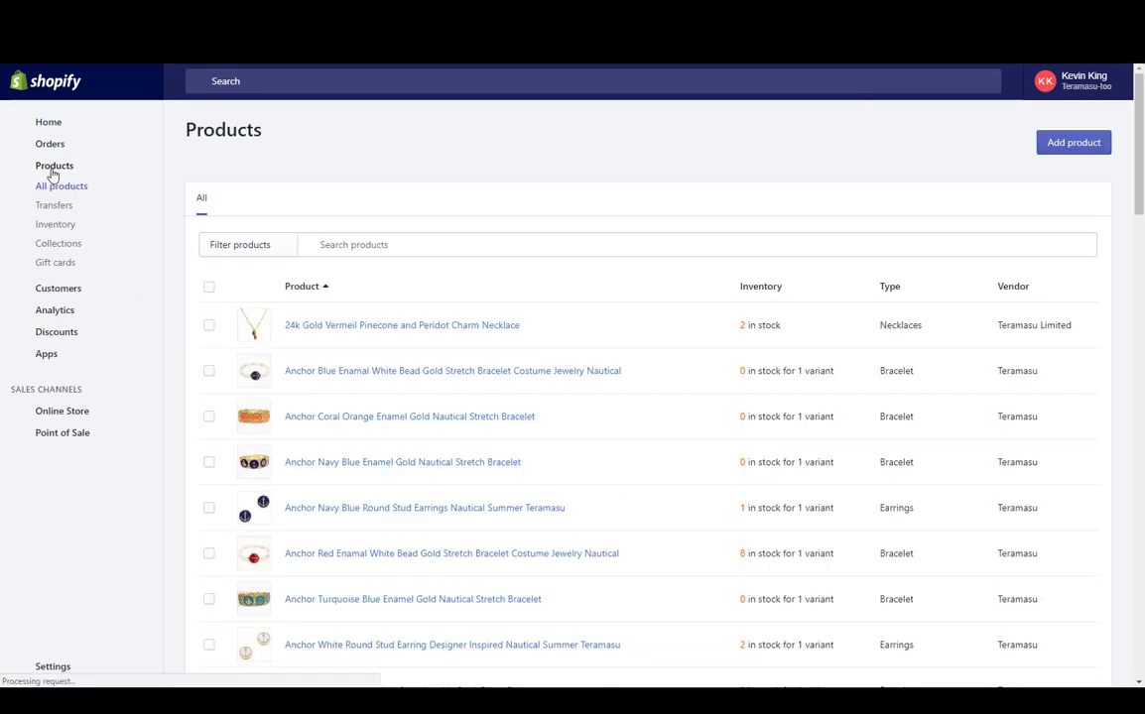
{"action": "left_click", "coordinate": [355, 377]}
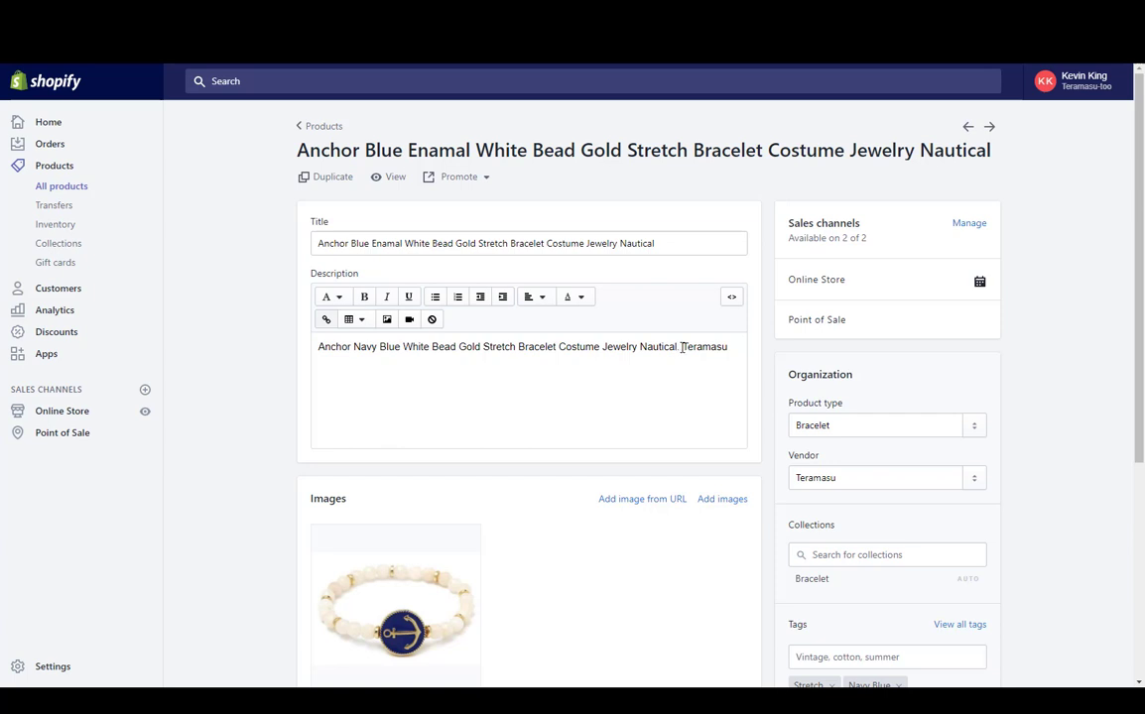
{"action": "left_click_drag", "start_coordinate": [681, 346], "coordinate": [562, 347]}
{"action": "left_click", "coordinate": [560, 346]}
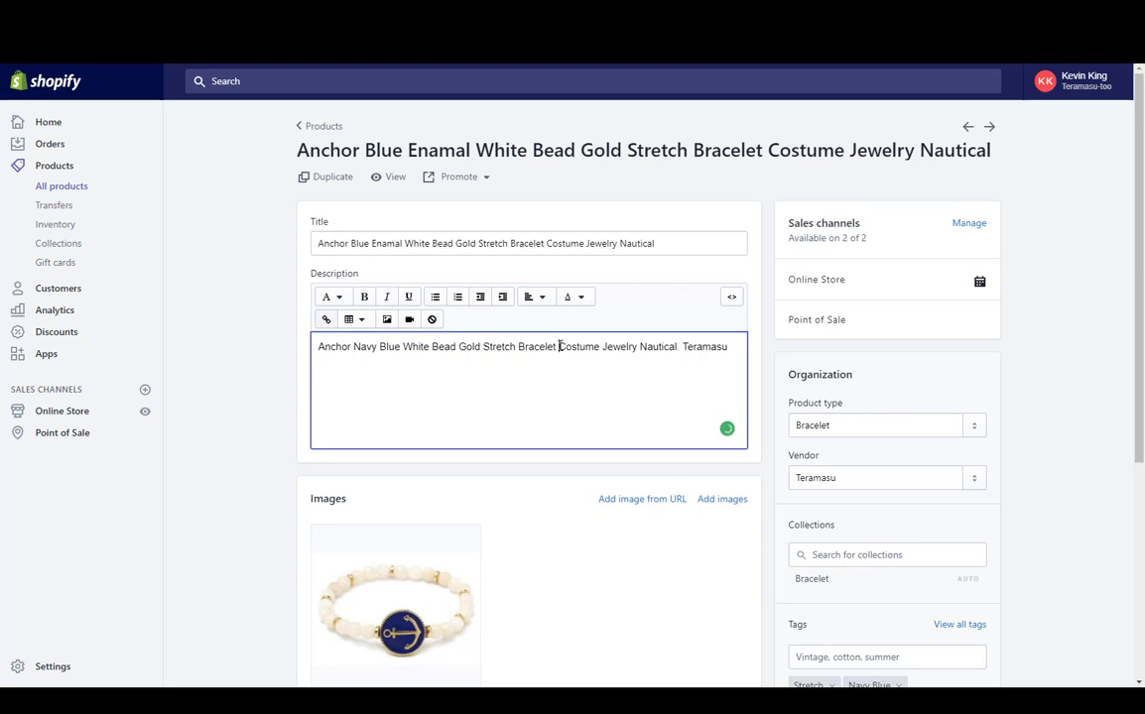
{"action": "left_click", "coordinate": [557, 347]}
{"action": "type", "text": ","}
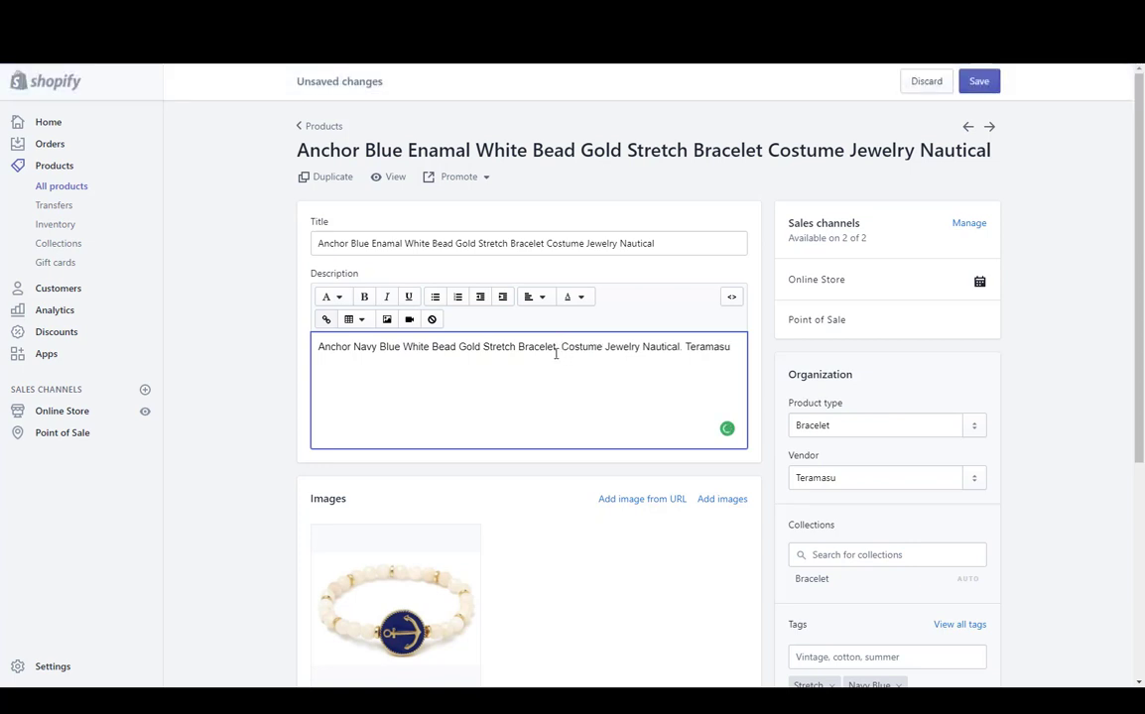
{"action": "left_click", "coordinate": [978, 83]}
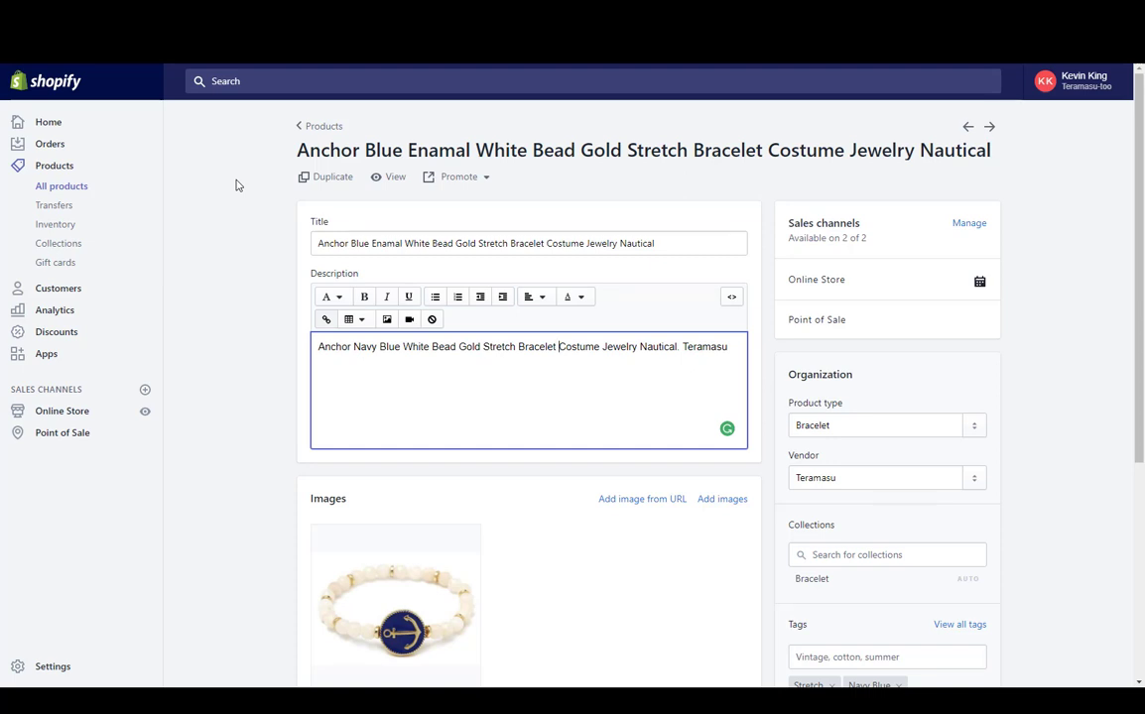
- Return to the full product list and check the product filter options without applying any
{"action": "left_click", "coordinate": [51, 172]}
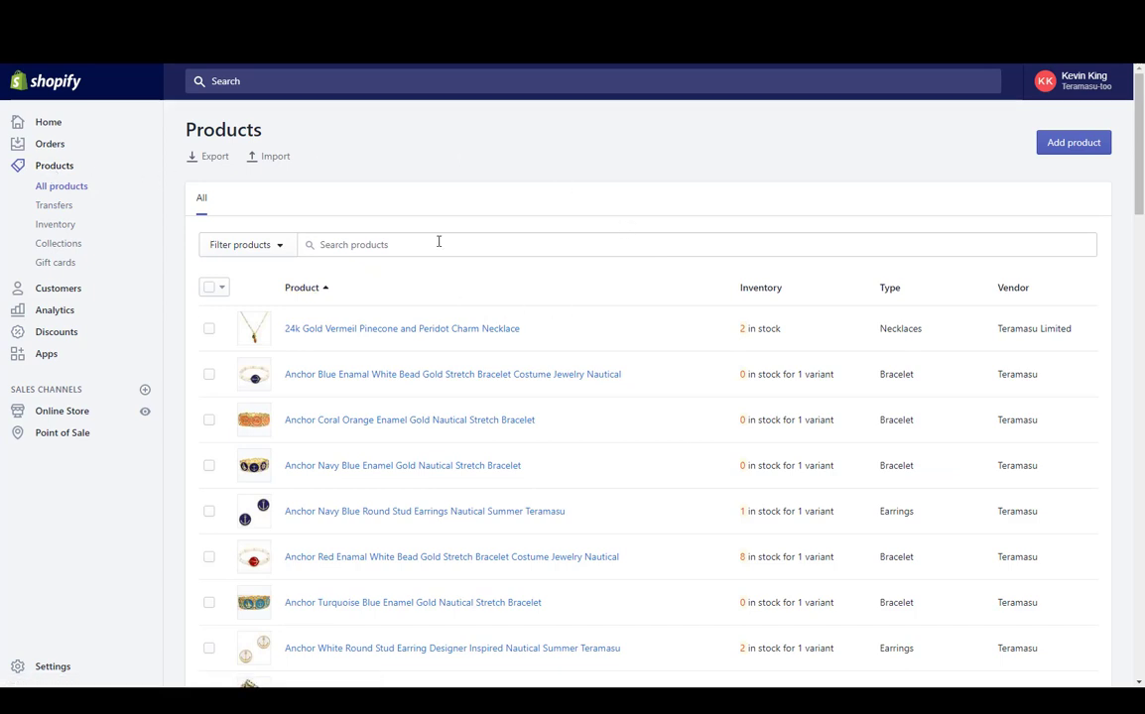
{"action": "left_click", "coordinate": [253, 250]}
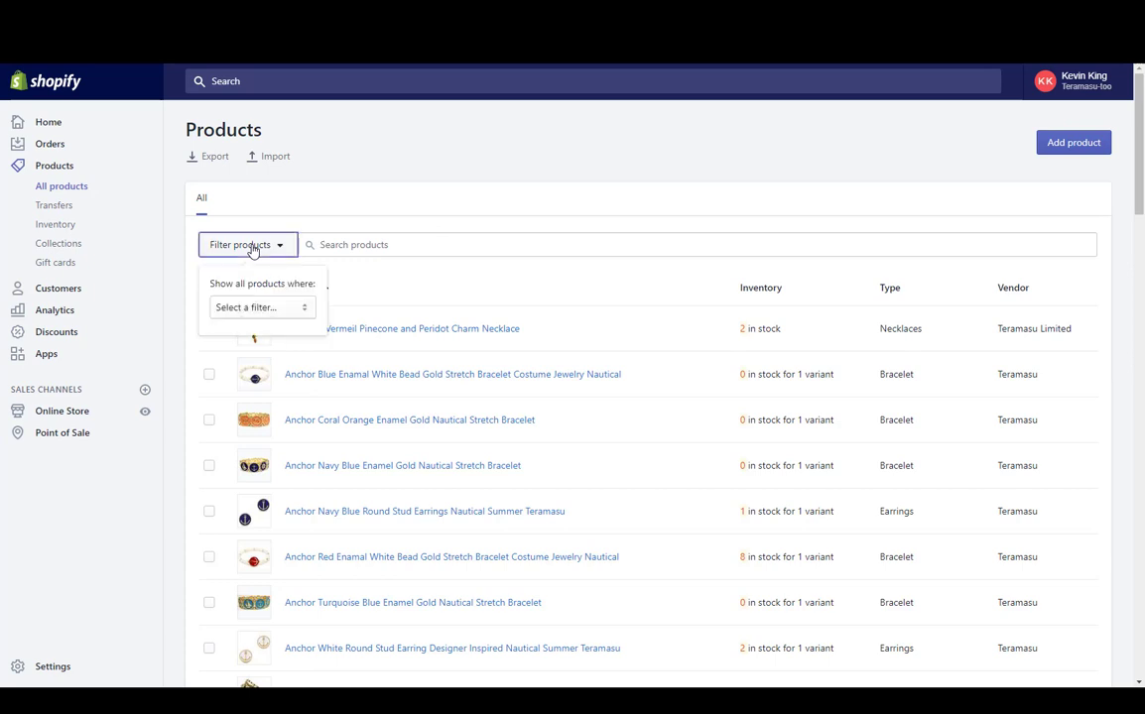
{"action": "left_click", "coordinate": [253, 249]}
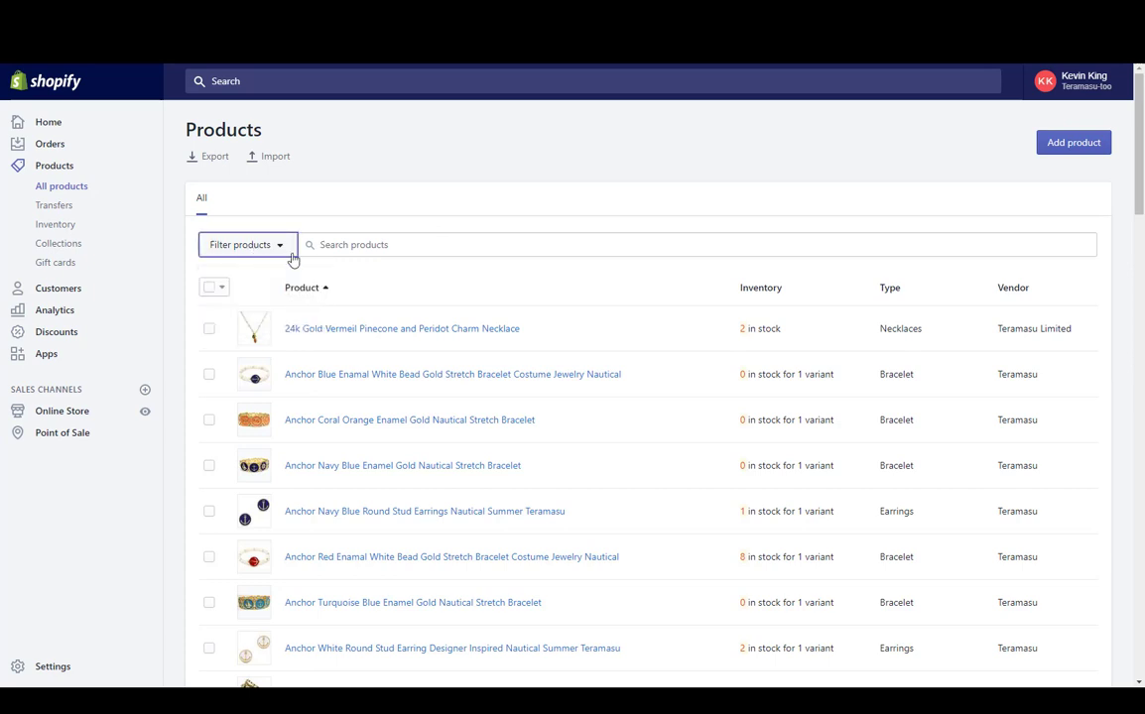
{"action": "left_click", "coordinate": [209, 289]}
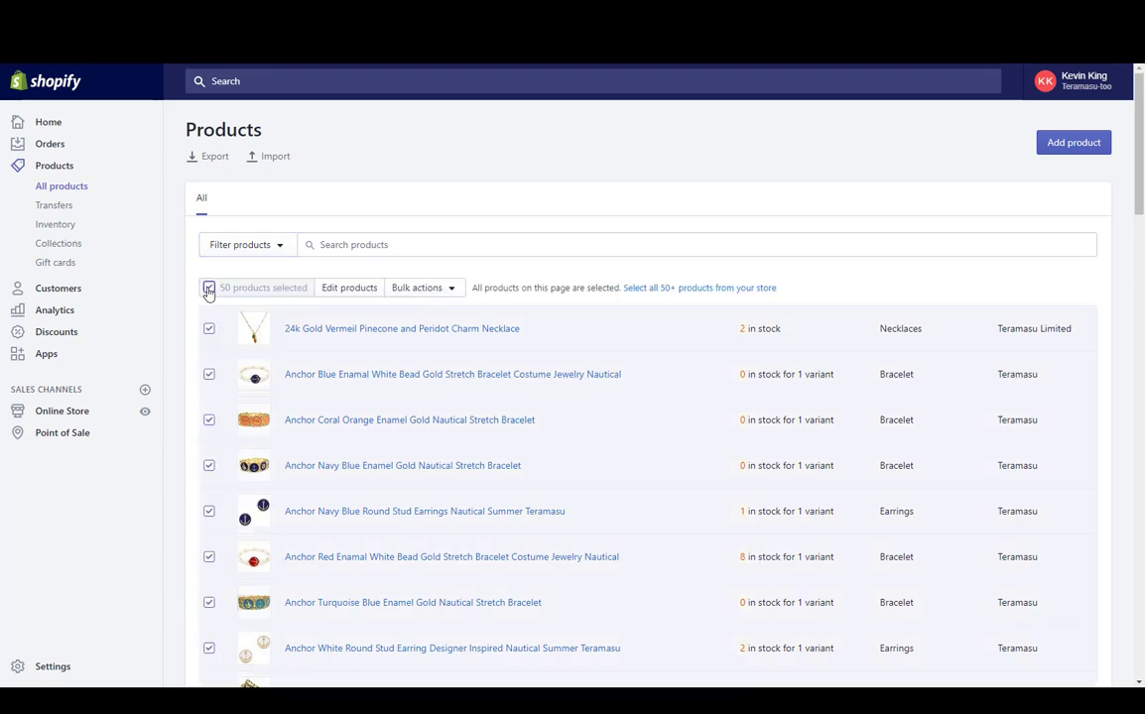
{"action": "left_click", "coordinate": [209, 288]}
{"action": "left_click", "coordinate": [209, 289]}
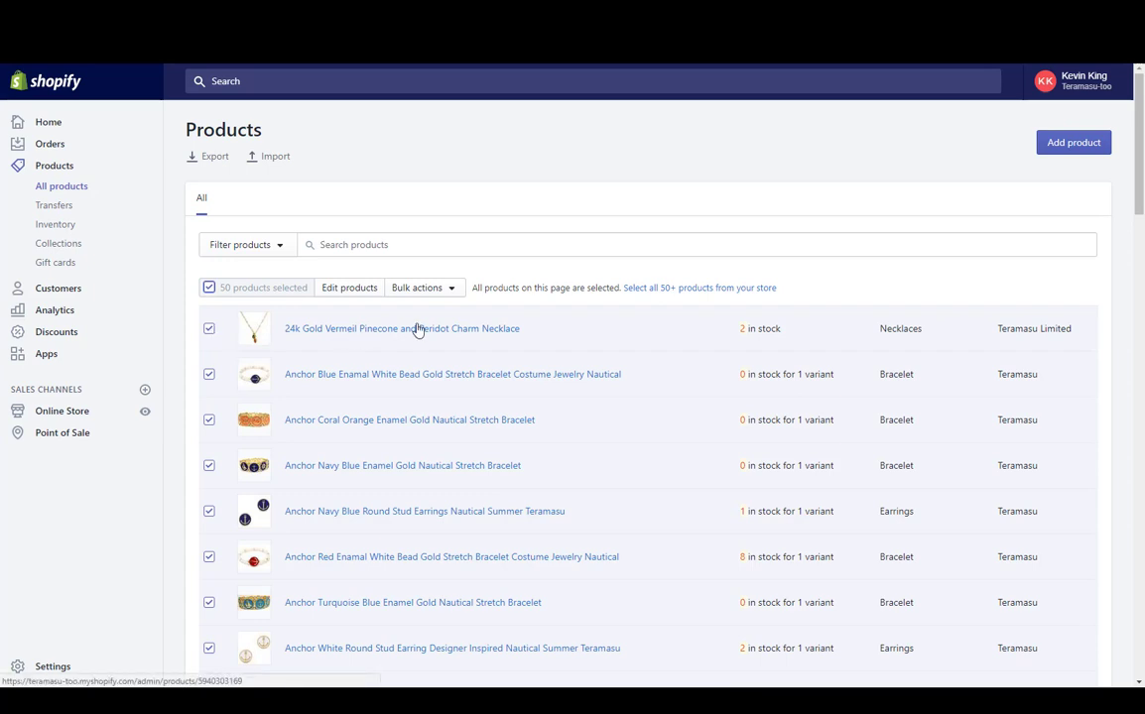
{"action": "left_click", "coordinate": [208, 289]}
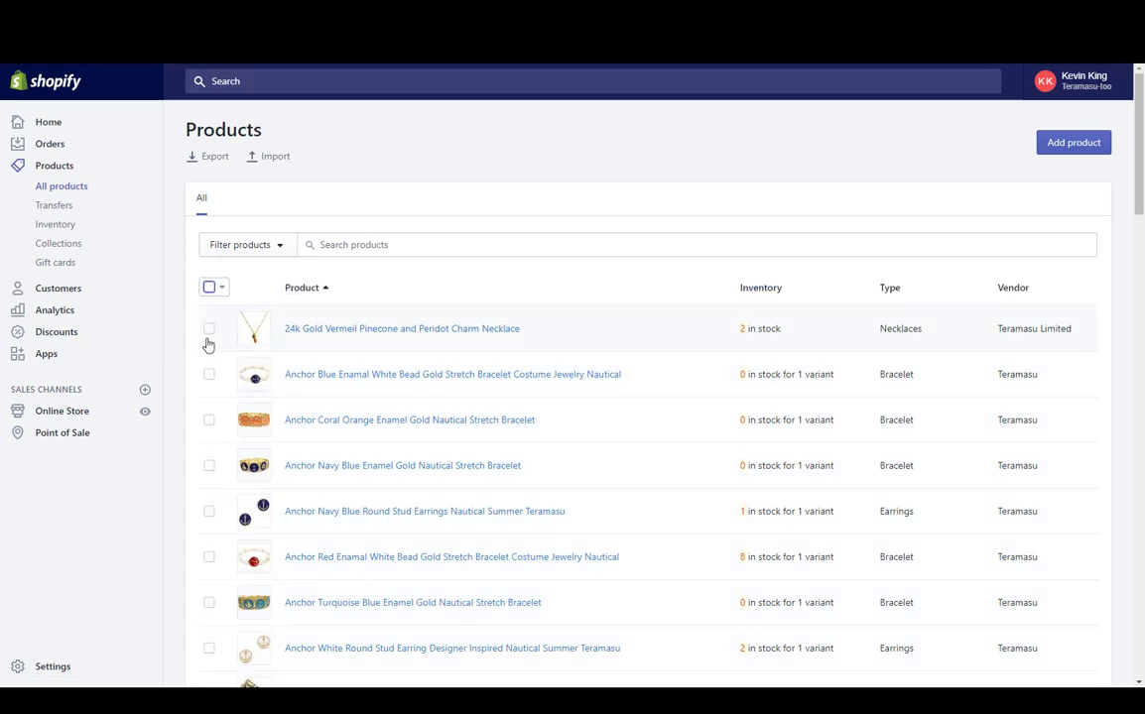
- Select the 24k Gold Vermeil Pinecone necklace, Anchor Coral Orange bracelet and Anchor Navy Blue Round Stud Earrings, and open them in the bulk editor
{"action": "left_click", "coordinate": [209, 328]}
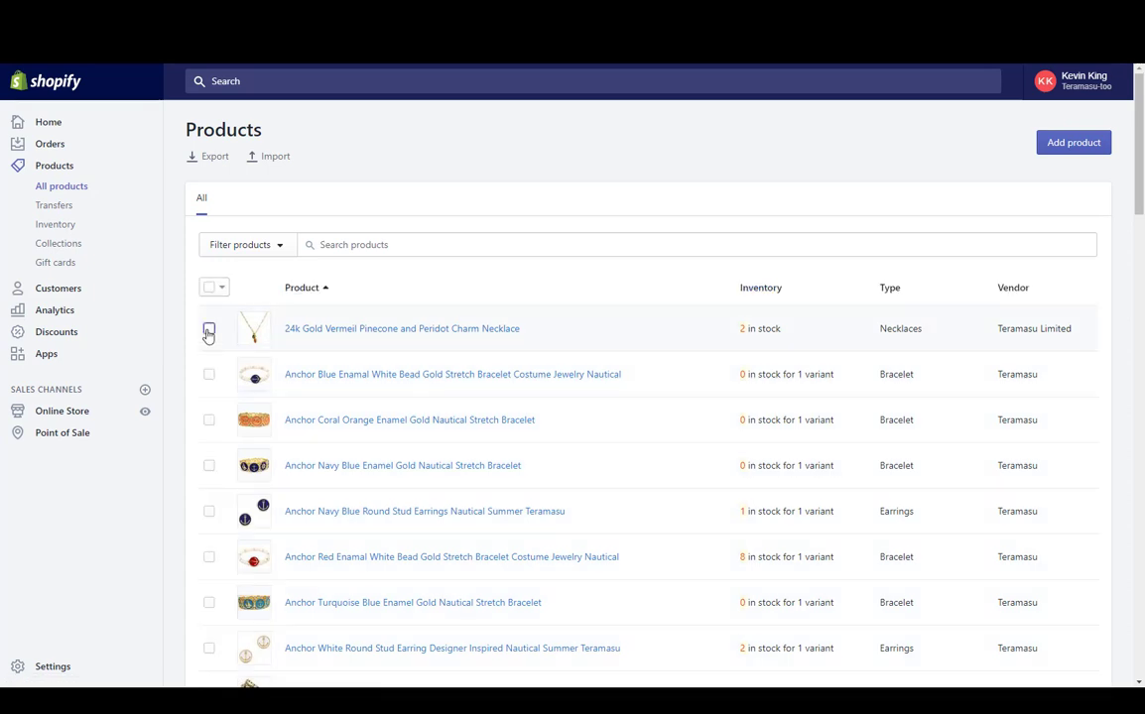
{"action": "left_click", "coordinate": [208, 420]}
{"action": "left_click", "coordinate": [209, 512]}
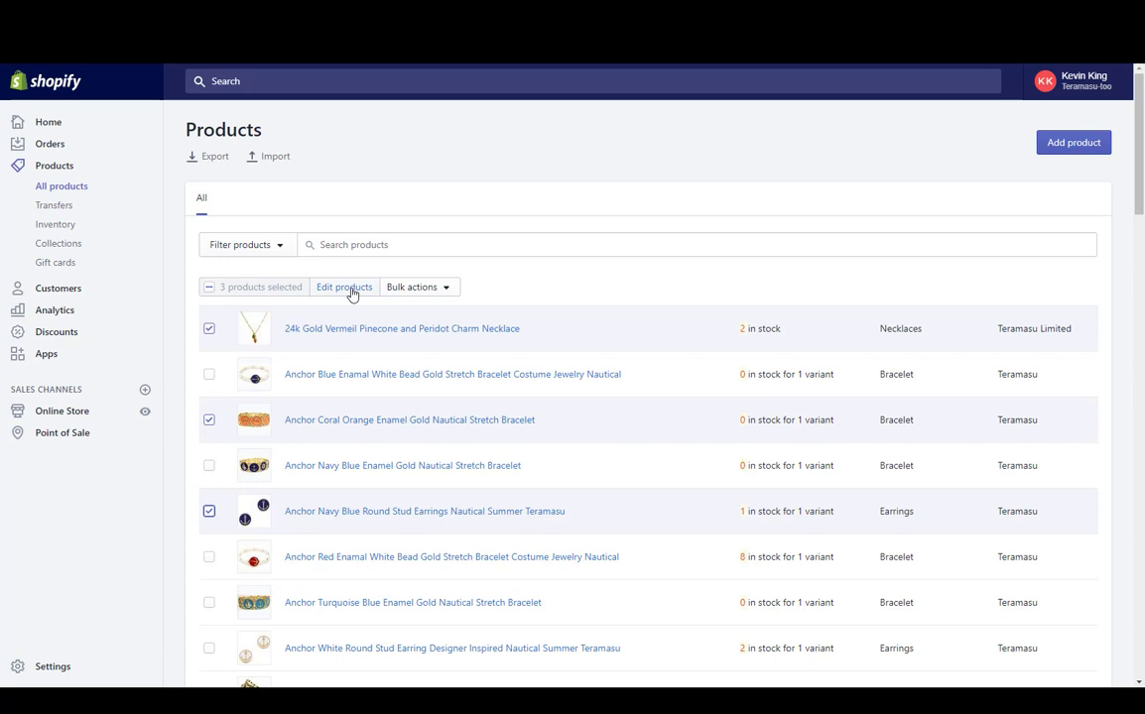
{"action": "left_click", "coordinate": [400, 286]}
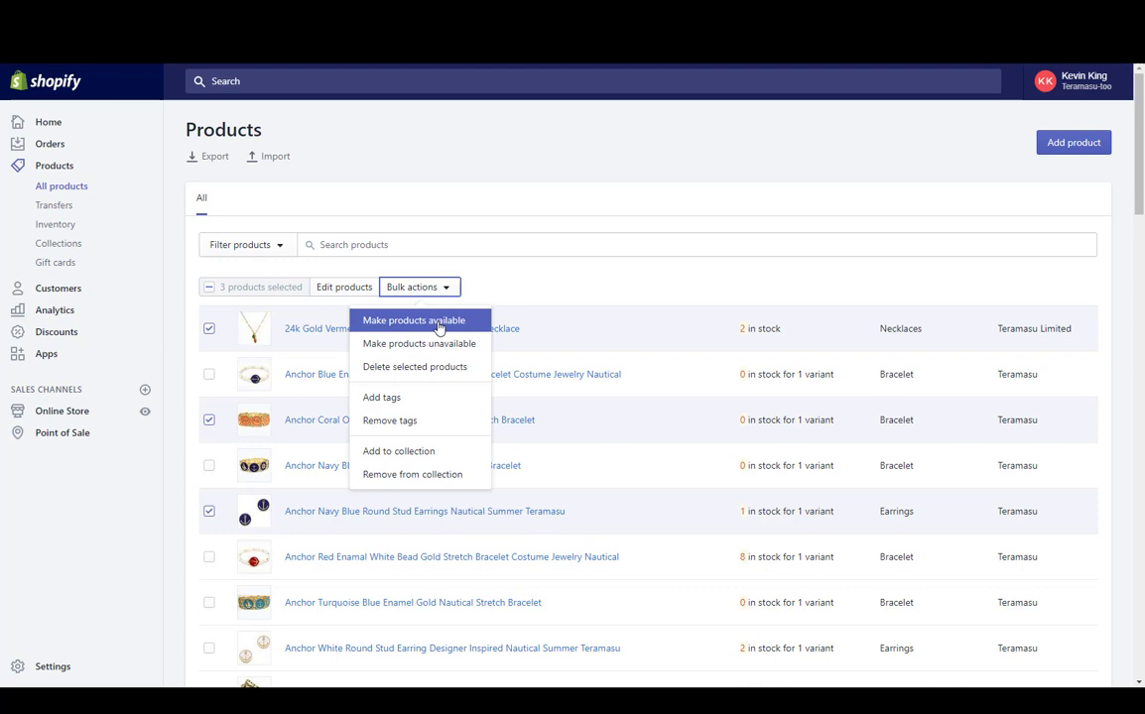
{"action": "left_click", "coordinate": [357, 294]}
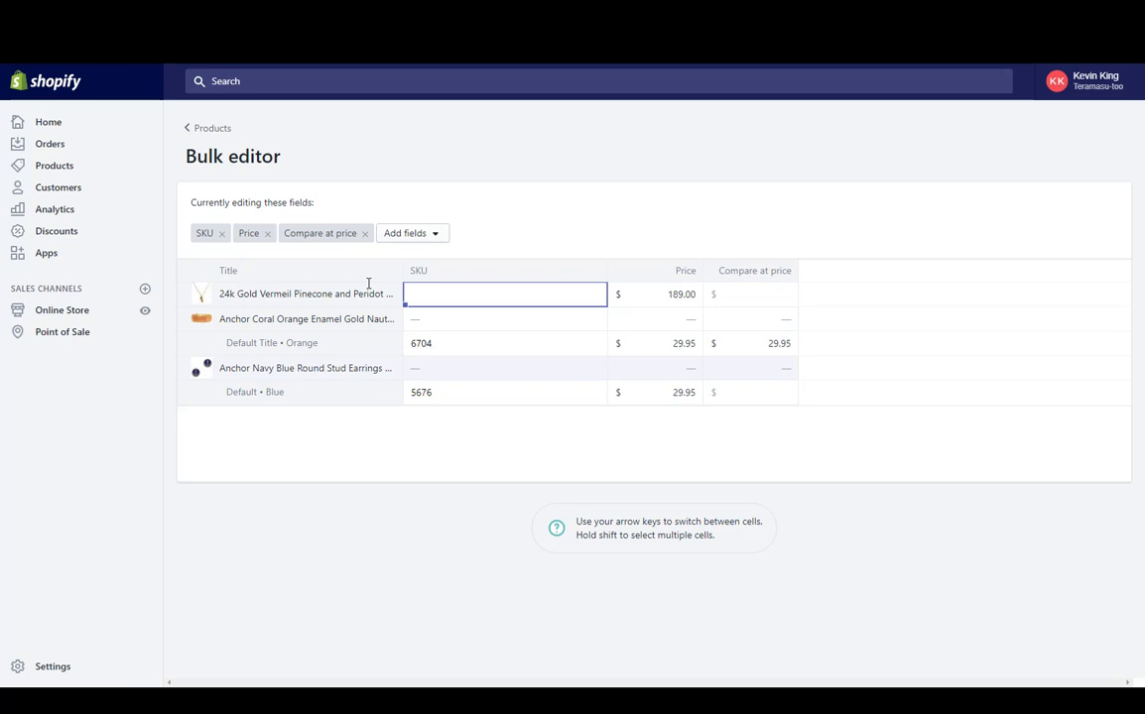
- Widen the Title column slightly and narrow the SKU, Price and Compare at price columns of the bulk editor
{"action": "left_click_drag", "start_coordinate": [400, 264], "coordinate": [462, 288]}
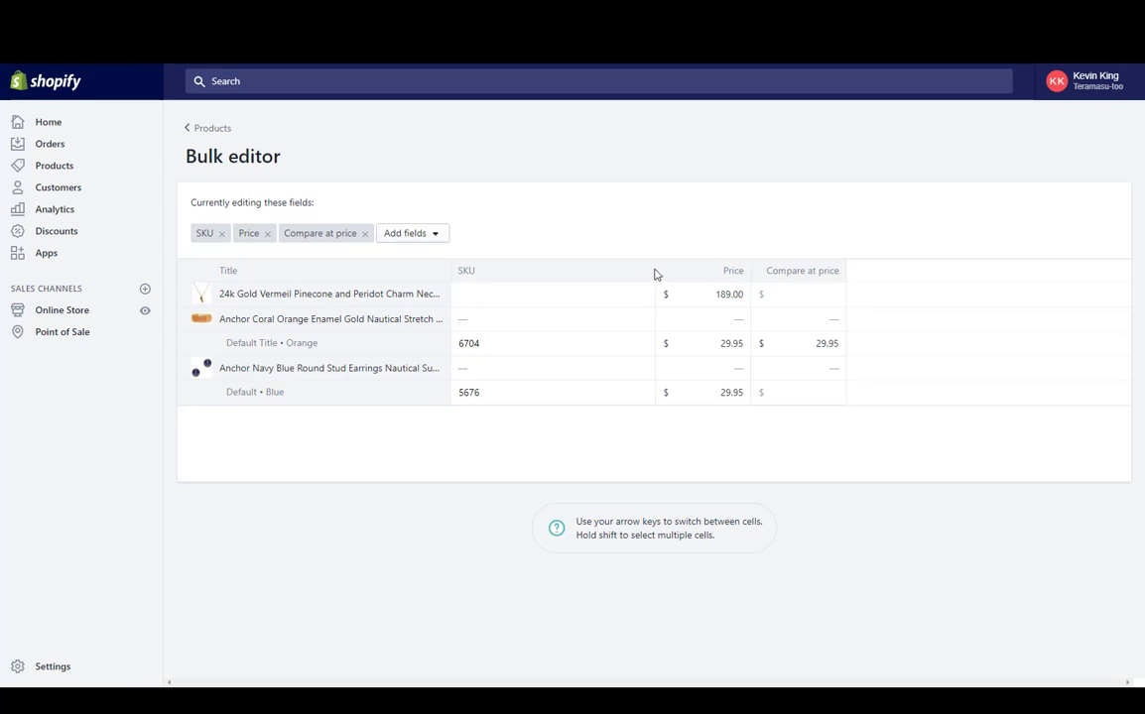
{"action": "left_click_drag", "start_coordinate": [655, 274], "coordinate": [515, 268]}
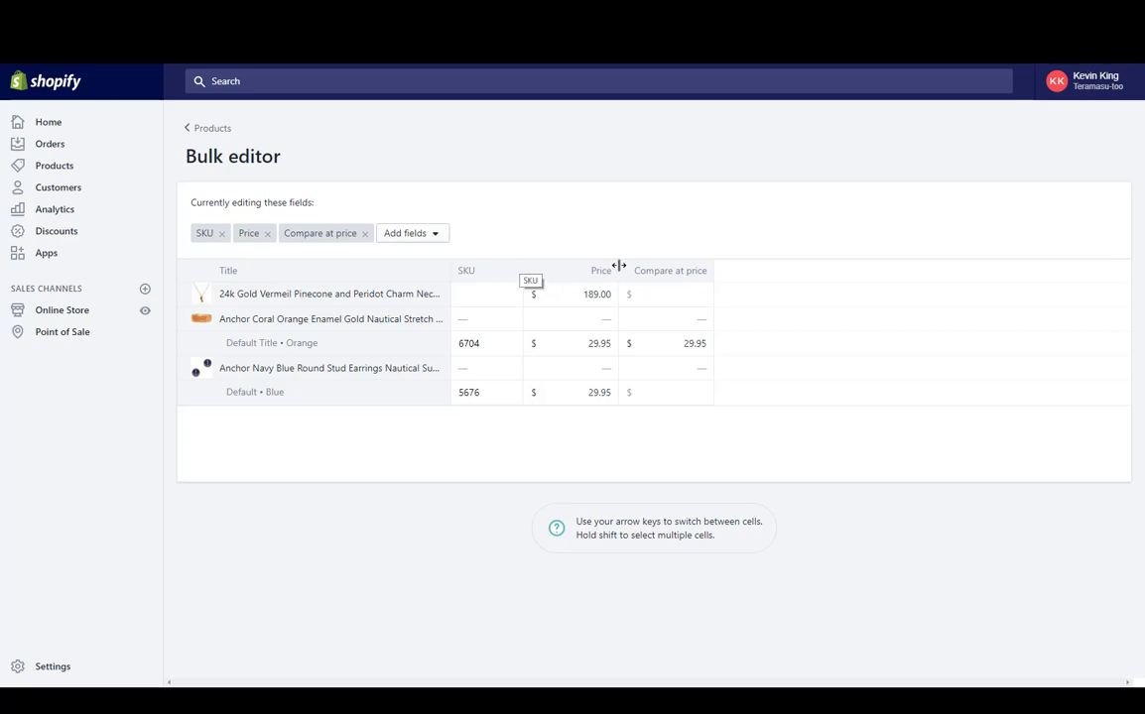
{"action": "left_click_drag", "start_coordinate": [615, 268], "coordinate": [565, 265]}
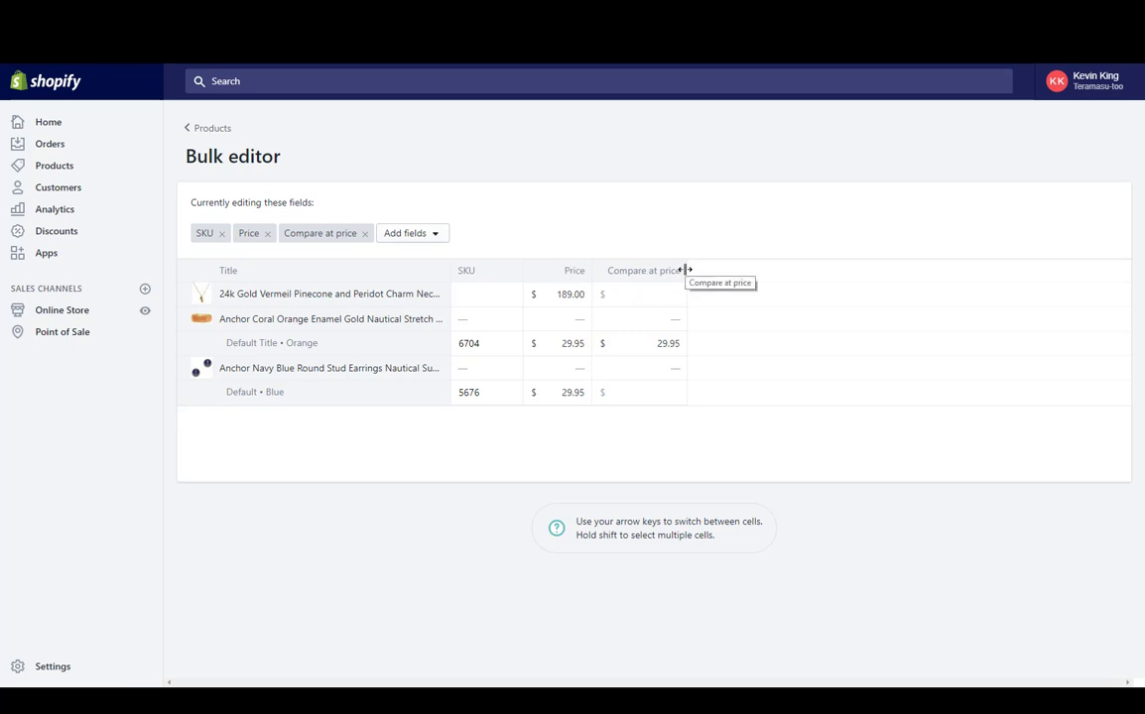
{"action": "left_click_drag", "start_coordinate": [685, 270], "coordinate": [609, 270]}
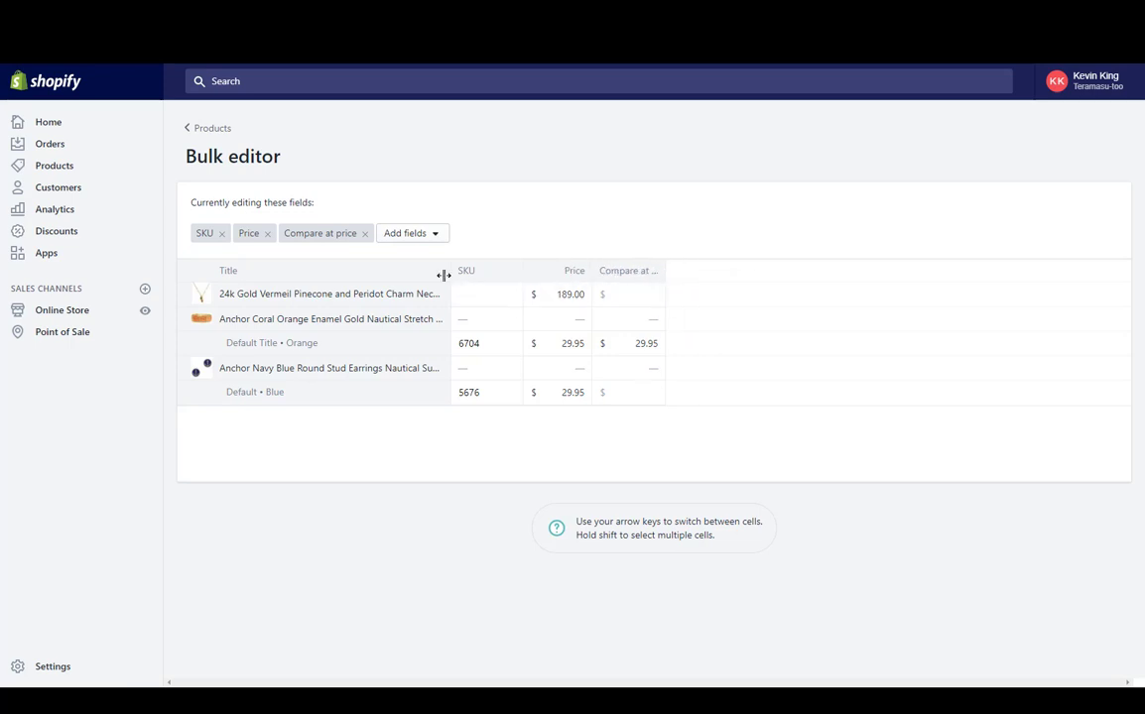
- Add the Tags field to the bulk editor and narrow its column
{"action": "left_click", "coordinate": [411, 235]}
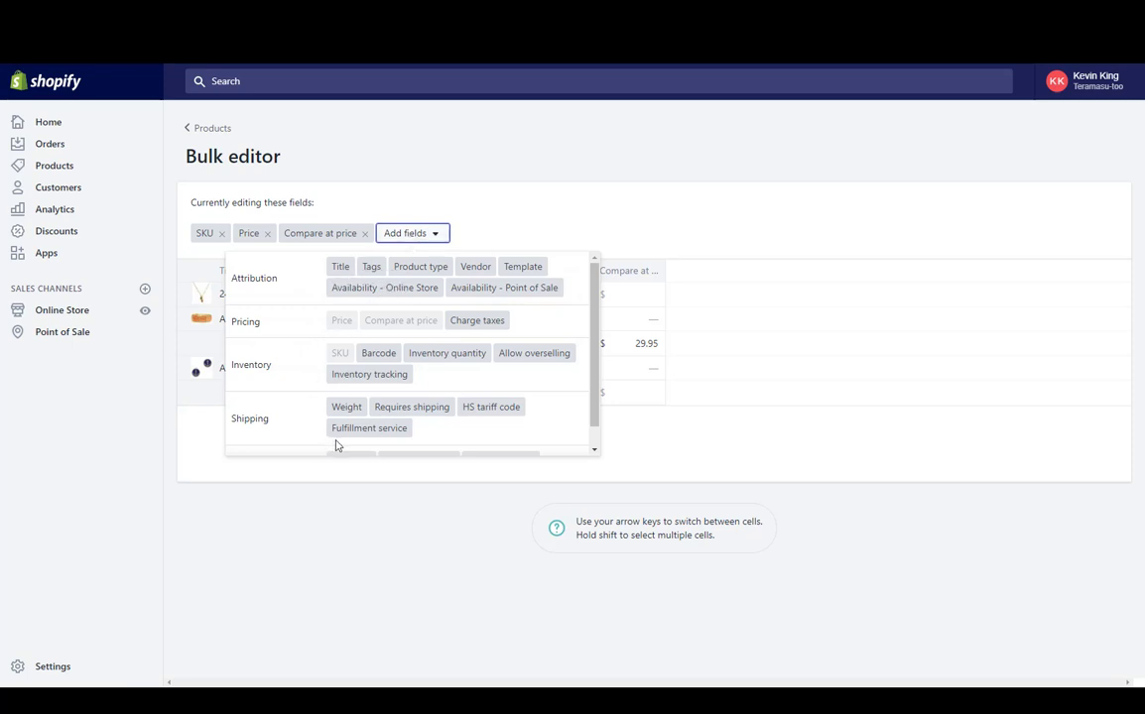
{"action": "left_click_drag", "start_coordinate": [593, 351], "coordinate": [598, 396]}
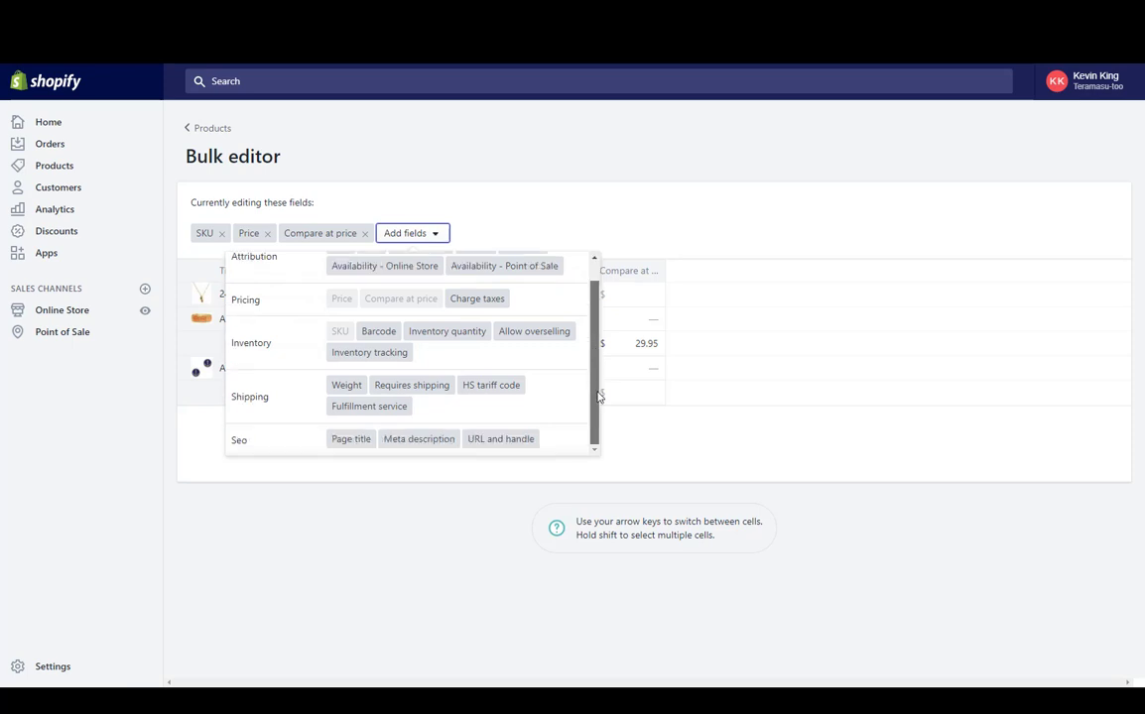
{"action": "scroll", "coordinate": [593, 327], "scroll_direction": "up", "scroll_amount": 1}
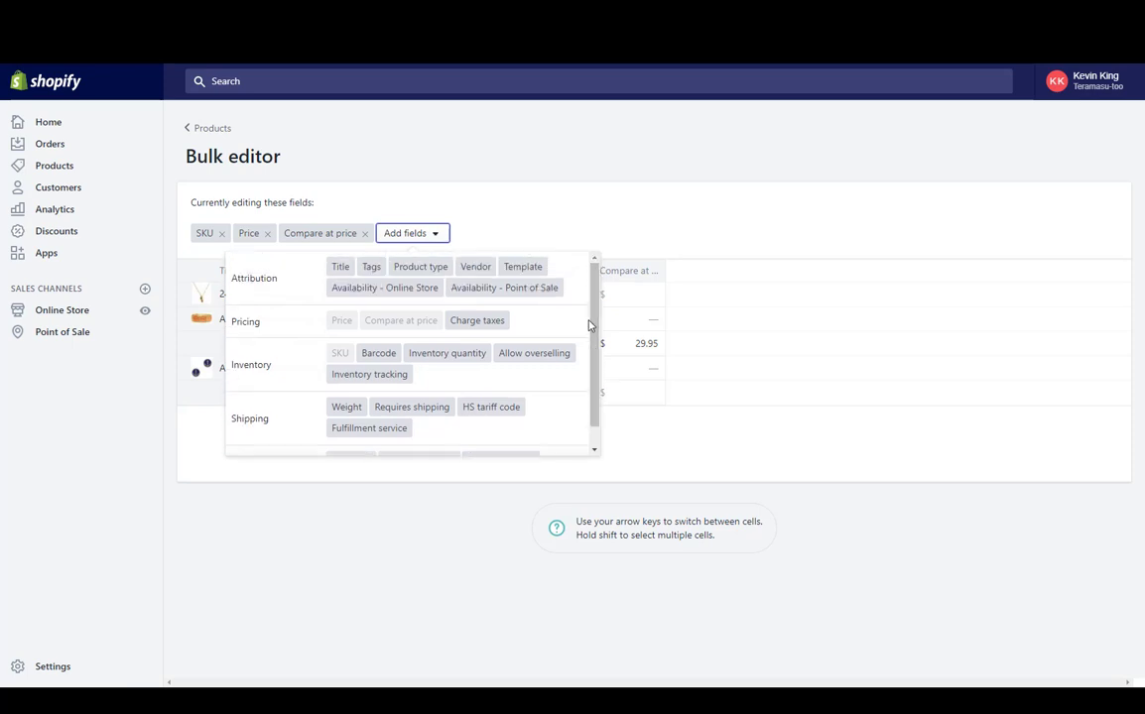
{"action": "left_click", "coordinate": [374, 271]}
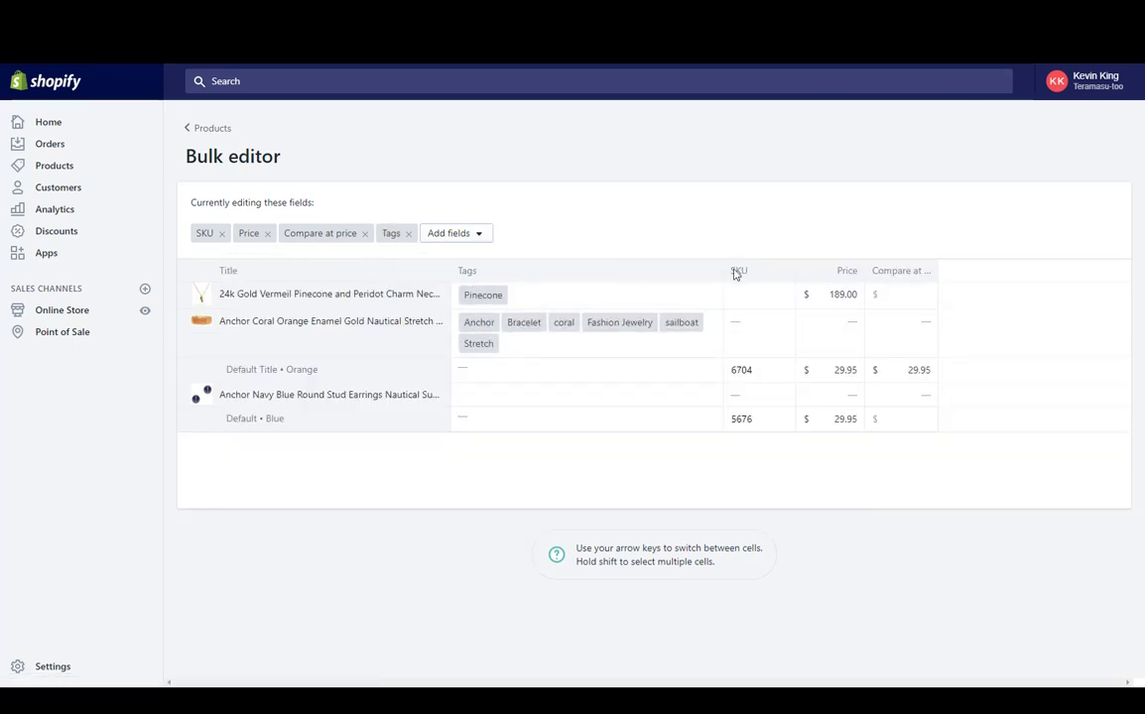
{"action": "left_click_drag", "start_coordinate": [721, 270], "coordinate": [599, 280]}
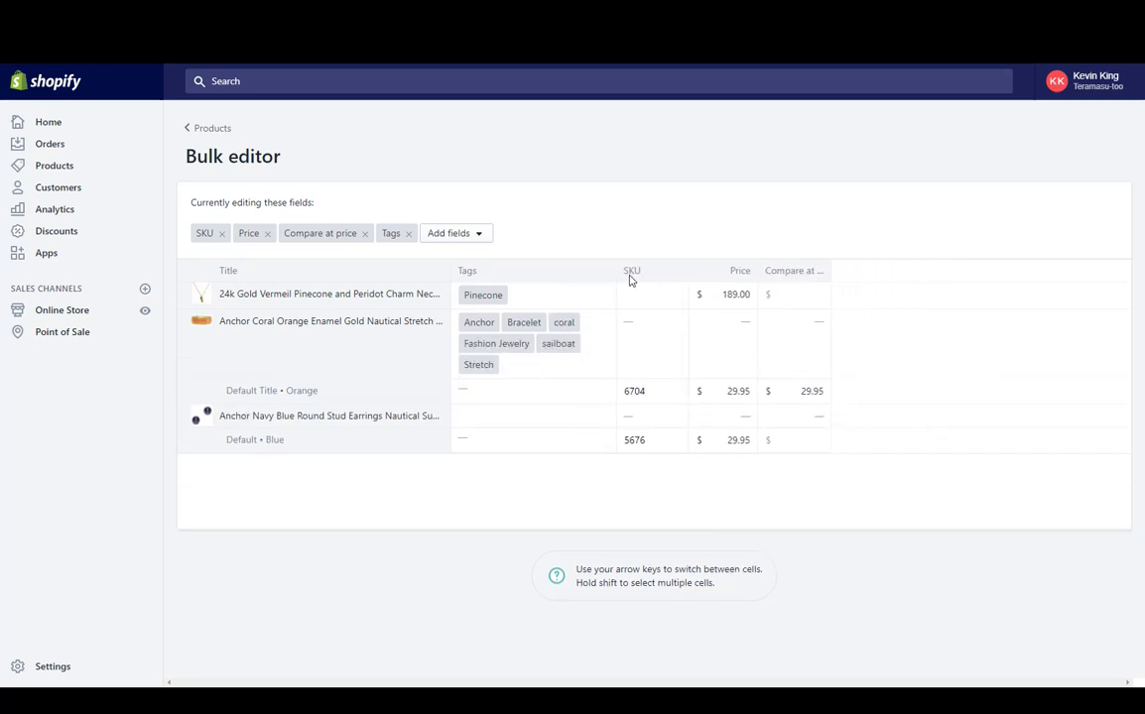
{"action": "left_click_drag", "start_coordinate": [629, 279], "coordinate": [541, 277]}
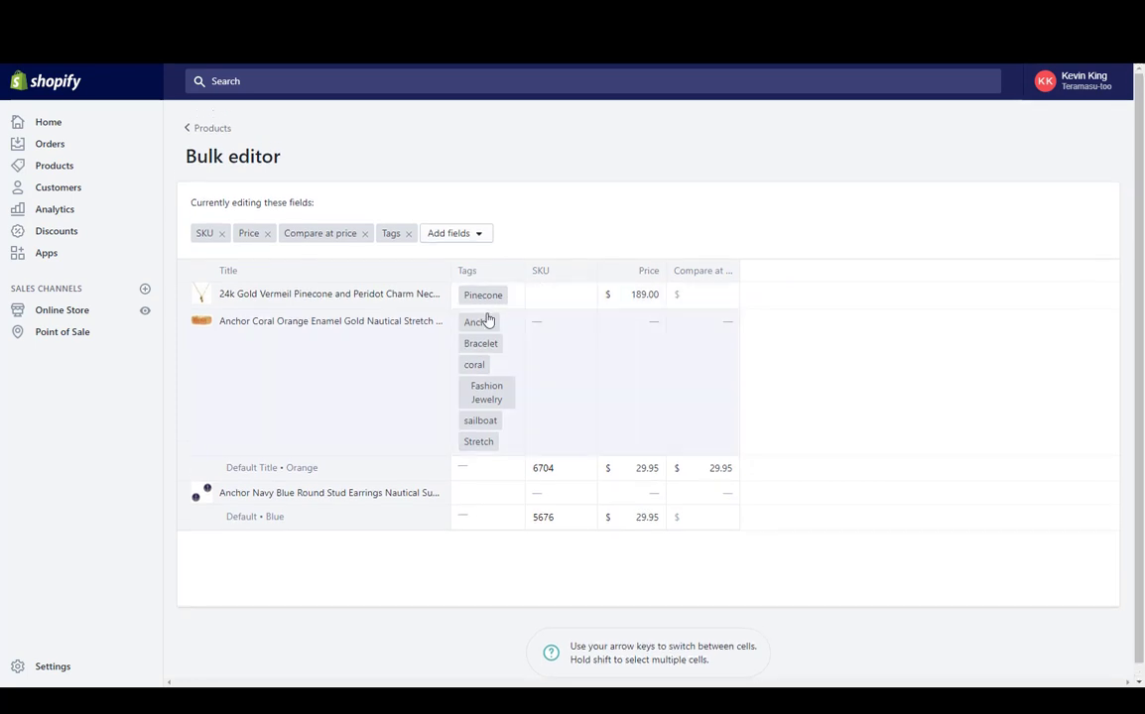
- Remove the Stretch tag from the Anchor Coral Orange bracelet, set the pinecone necklace's price to $179.00, and save
{"action": "left_click", "coordinate": [482, 452]}
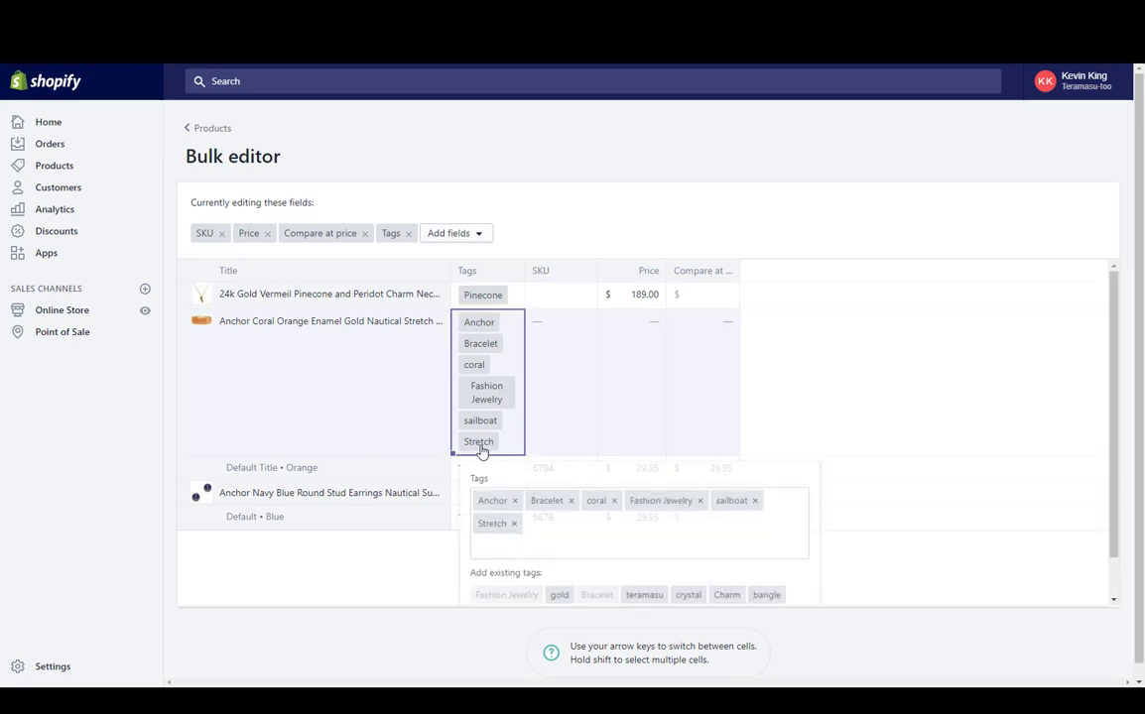
{"action": "left_click", "coordinate": [515, 527]}
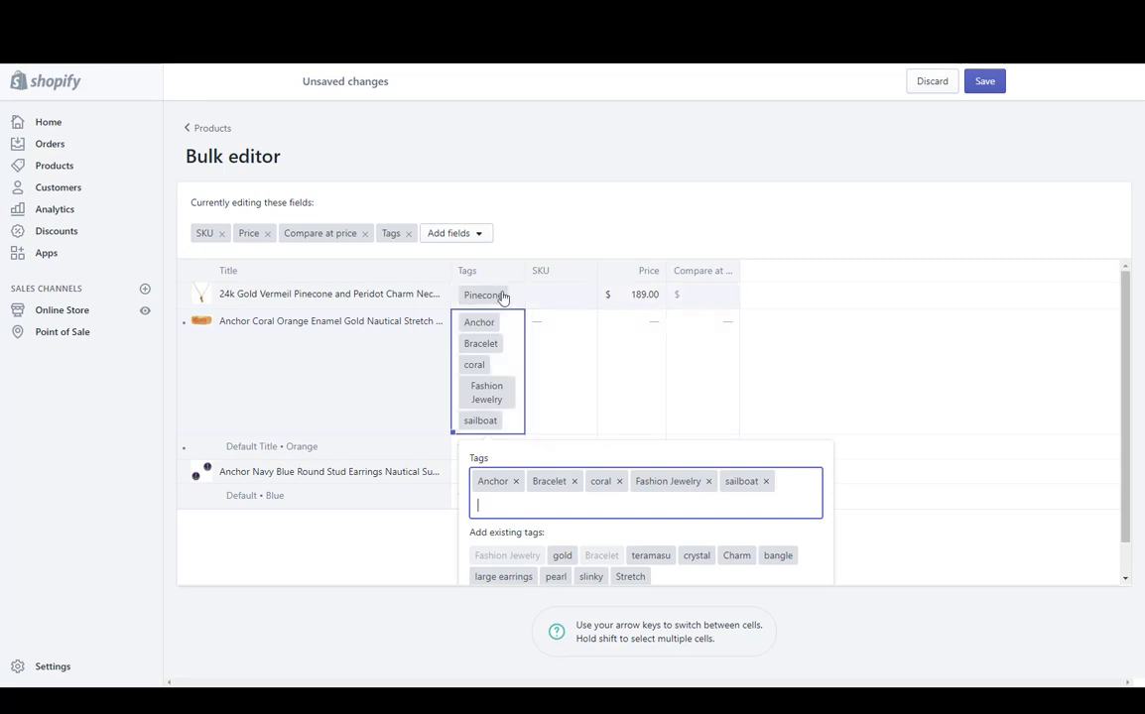
{"action": "left_click", "coordinate": [628, 297]}
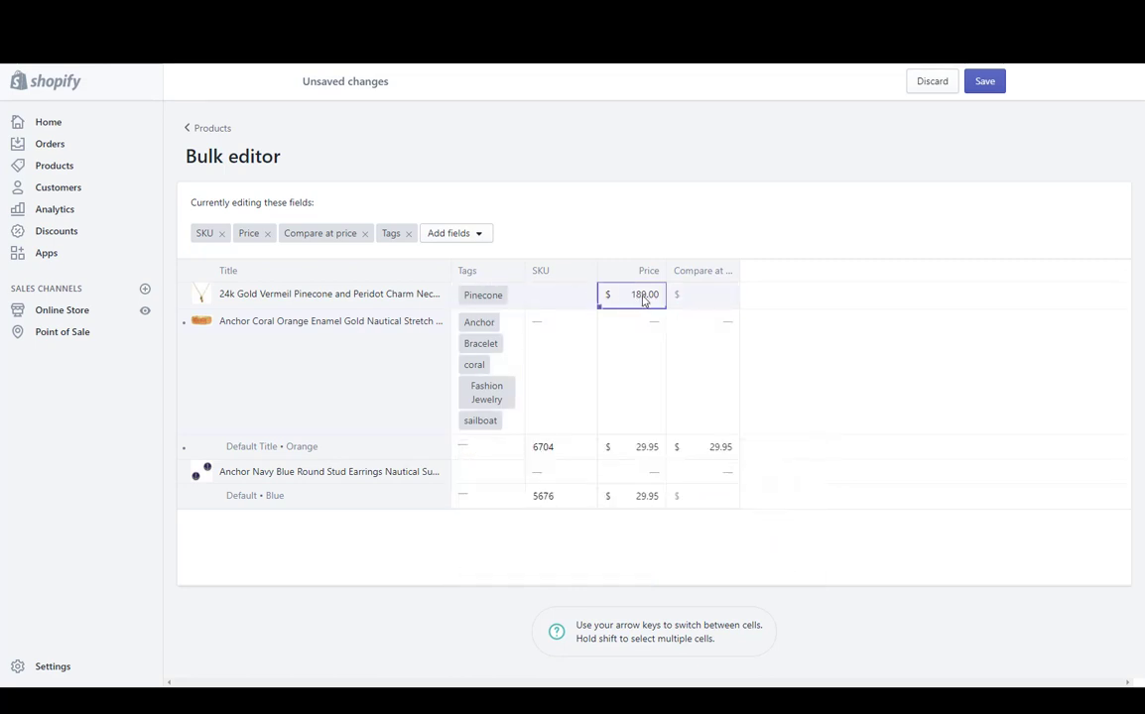
{"action": "left_click", "coordinate": [642, 294]}
{"action": "left_click", "coordinate": [642, 295]}
{"action": "left_click", "coordinate": [985, 83]}
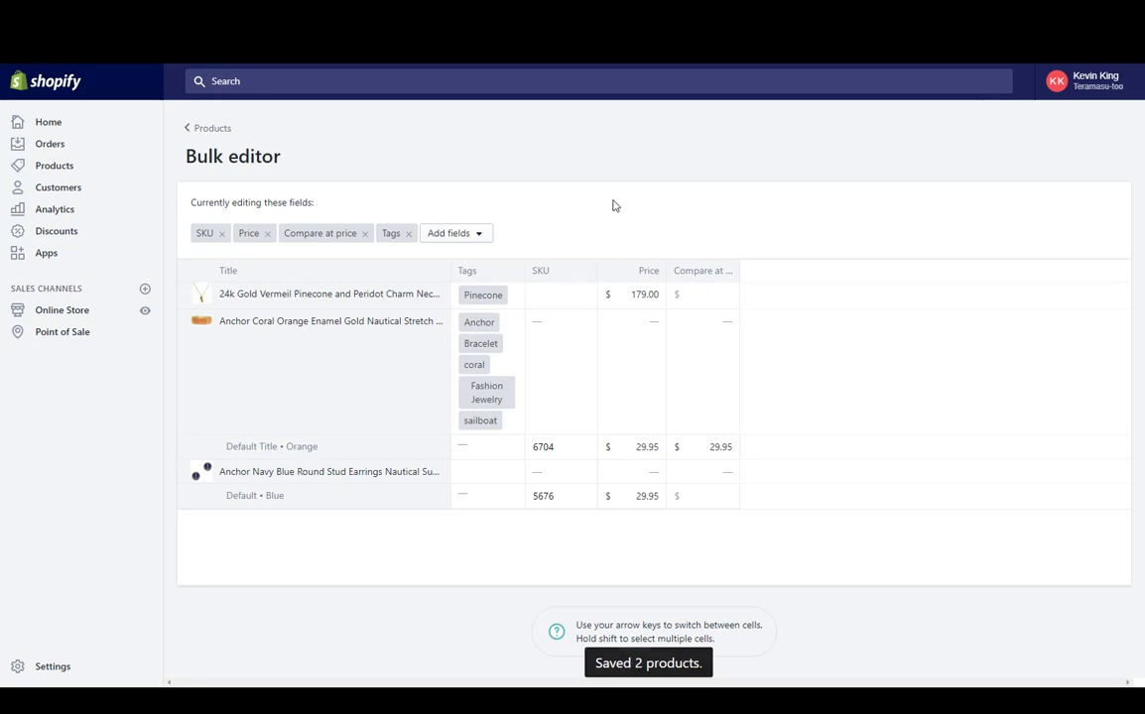
- Add the Inventory tracking field to the bulk editor and check the pinecone necklace's tracking options without changing them
{"action": "left_click", "coordinate": [461, 238]}
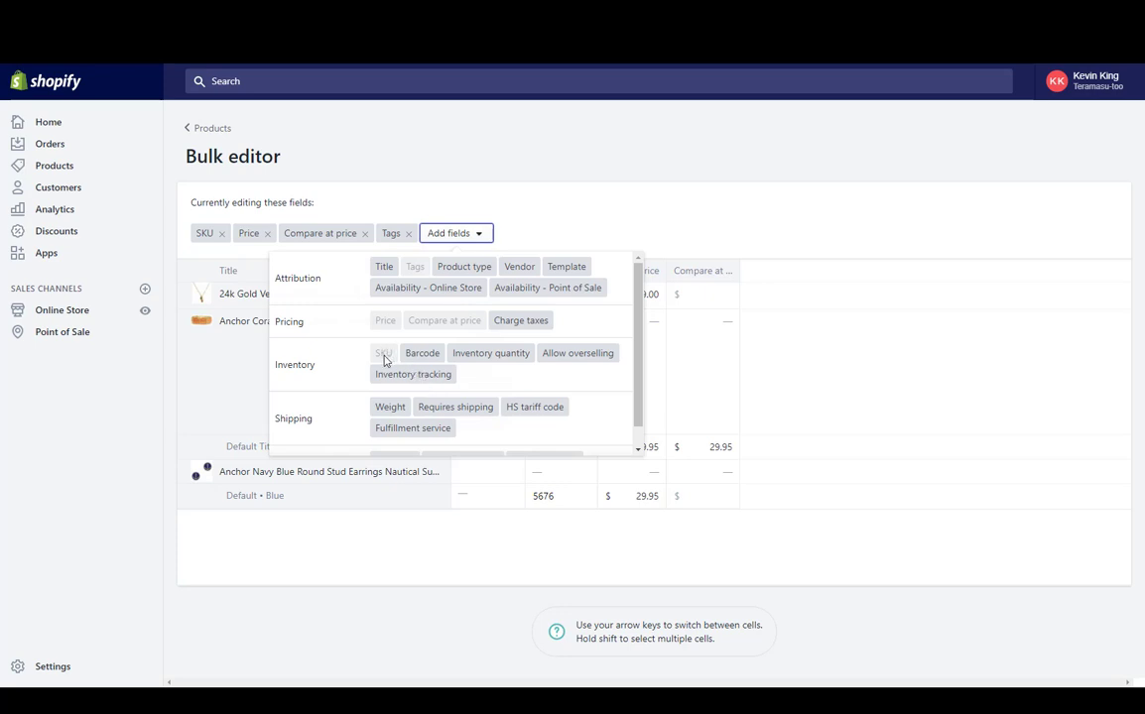
{"action": "left_click", "coordinate": [410, 374]}
{"action": "left_click", "coordinate": [934, 299]}
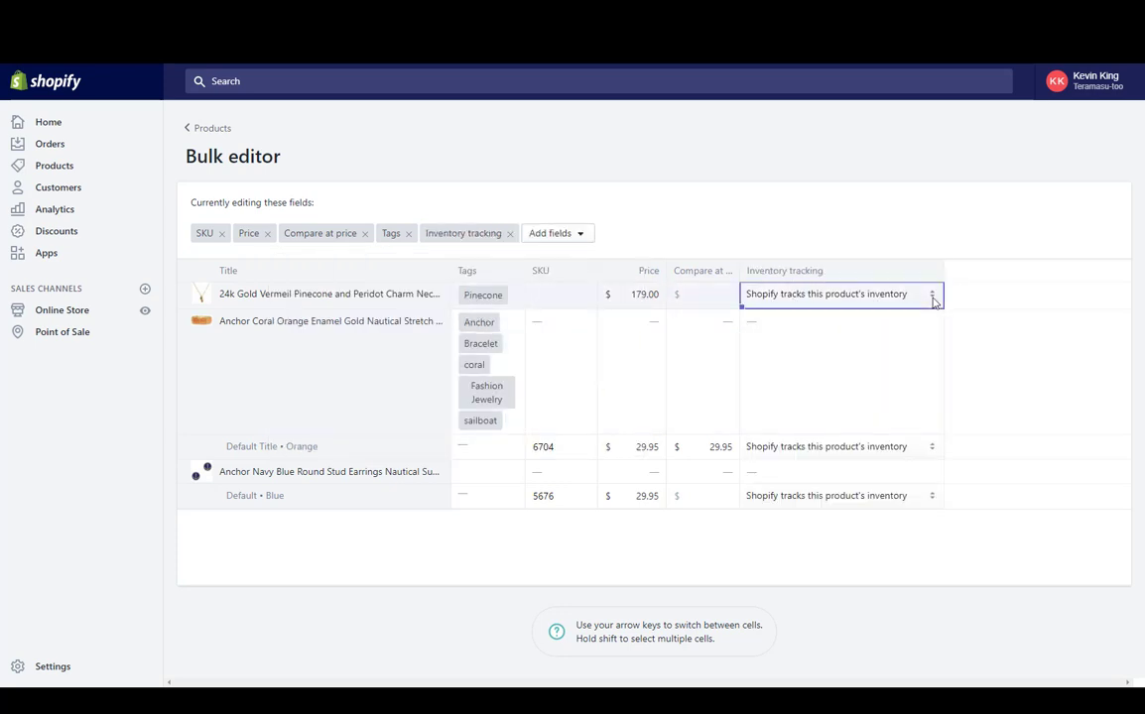
{"action": "left_click", "coordinate": [932, 298]}
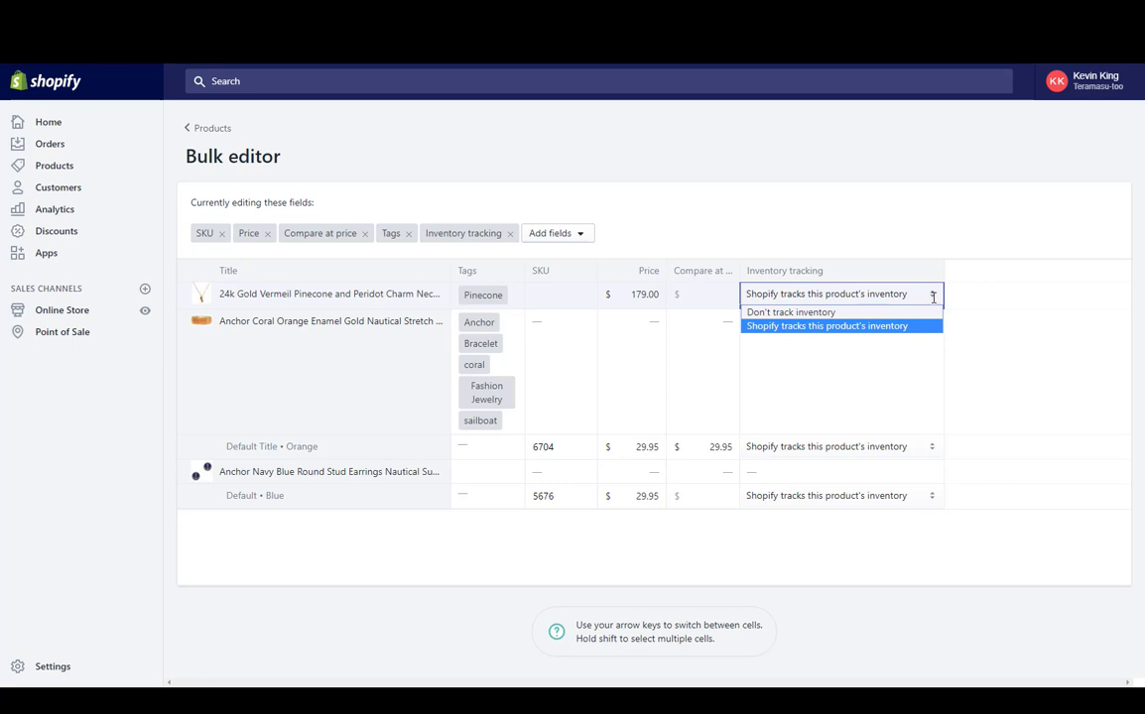
{"action": "left_click", "coordinate": [932, 296]}
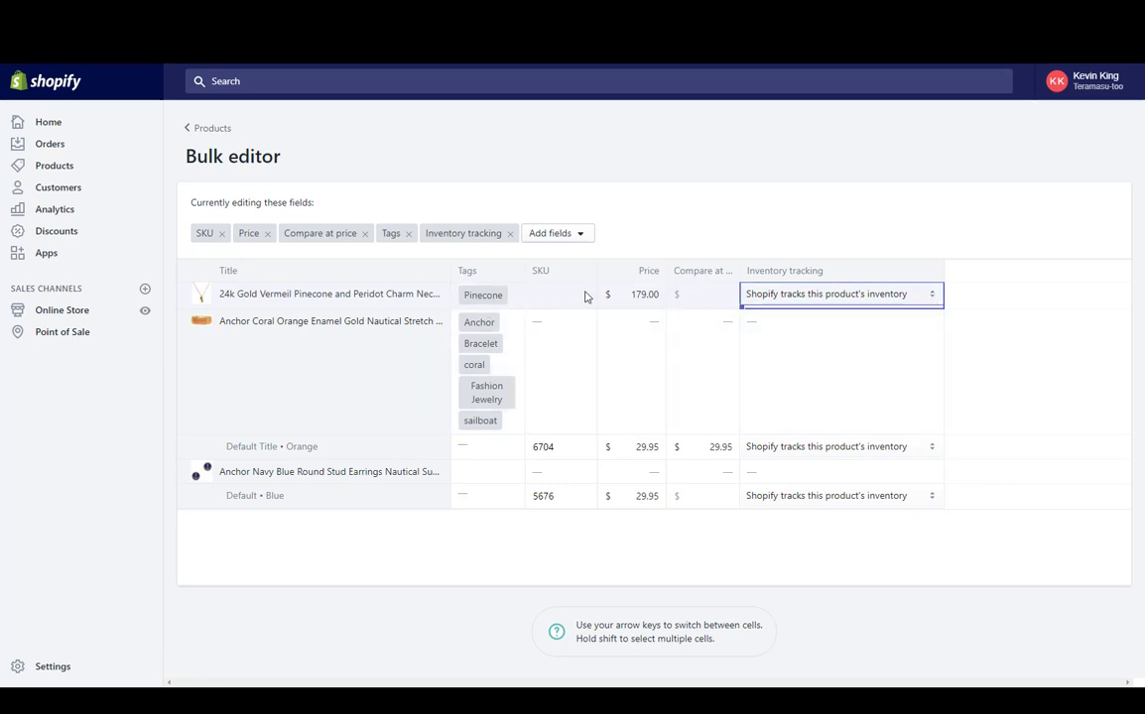
- Add the Inventory quantity field to the bulk editor and select the pinecone necklace's inventory tracking cell
{"action": "left_click", "coordinate": [545, 235]}
{"action": "left_click", "coordinate": [595, 360]}
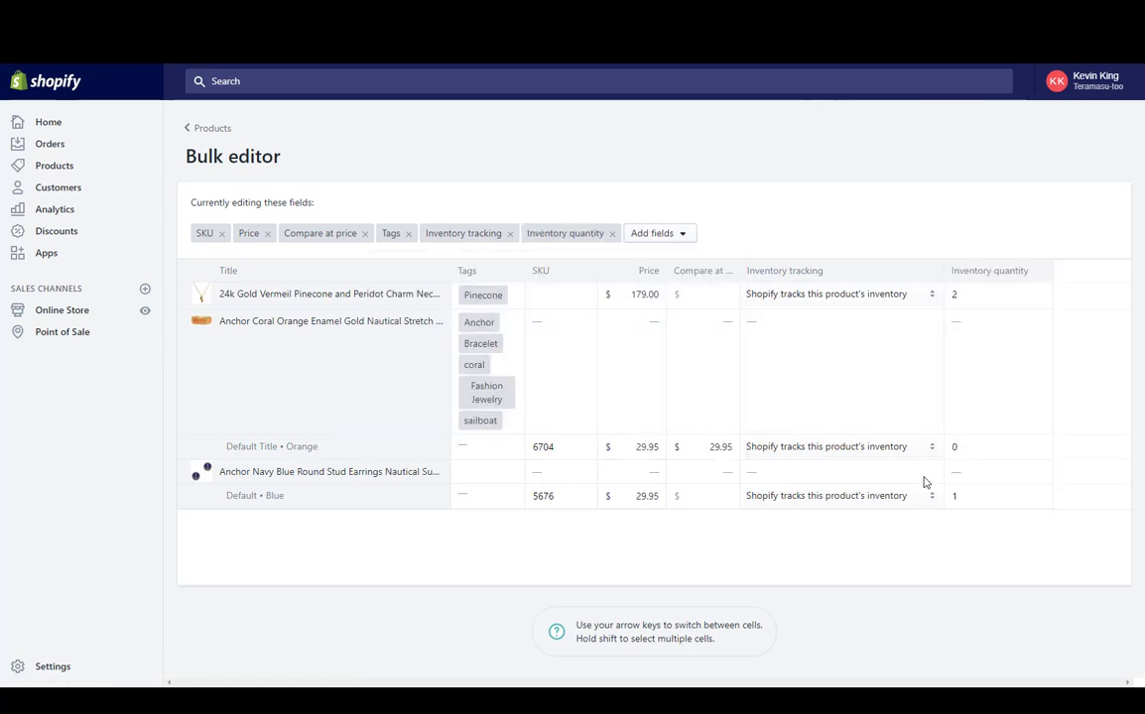
{"action": "left_click", "coordinate": [933, 300]}
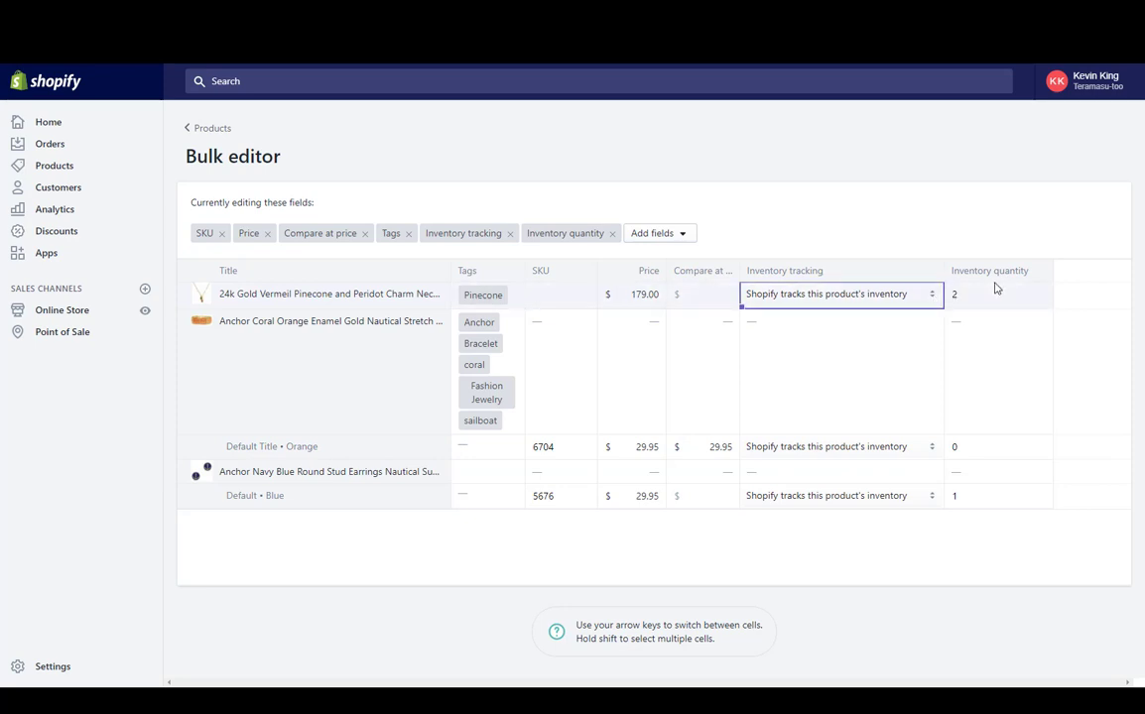
- Set the 24k Gold Vermeil Pinecone necklace's inventory tracking to Don't track inventory and save the change
{"action": "left_click", "coordinate": [933, 300]}
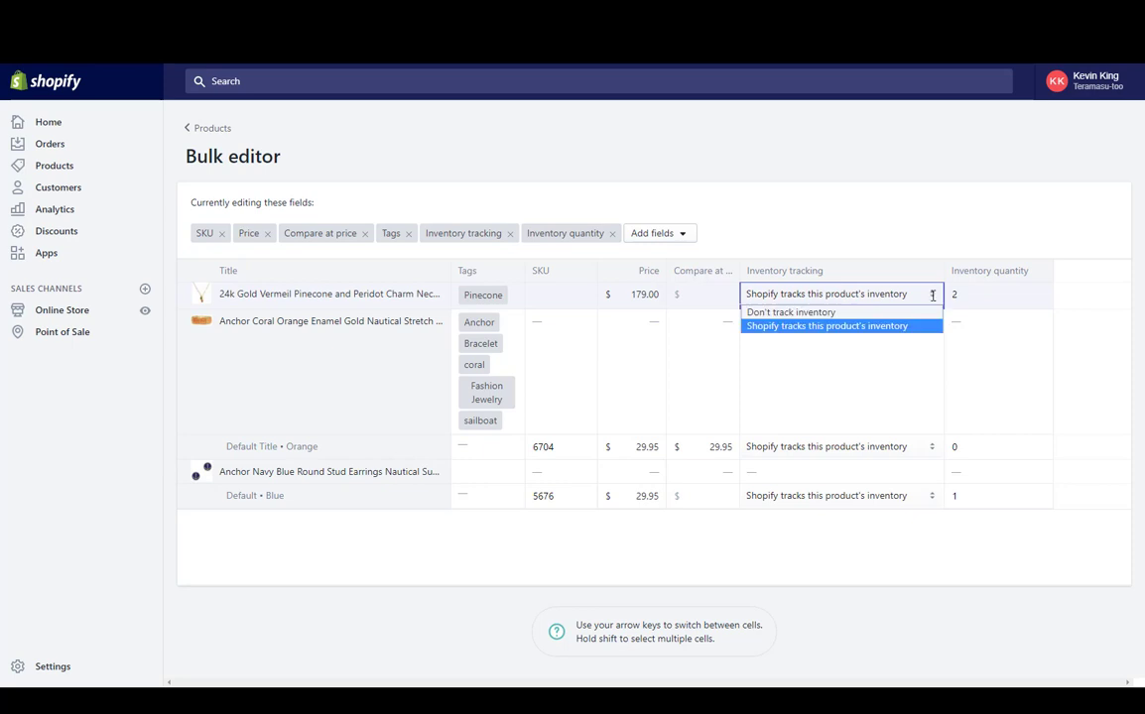
{"action": "left_click", "coordinate": [913, 314]}
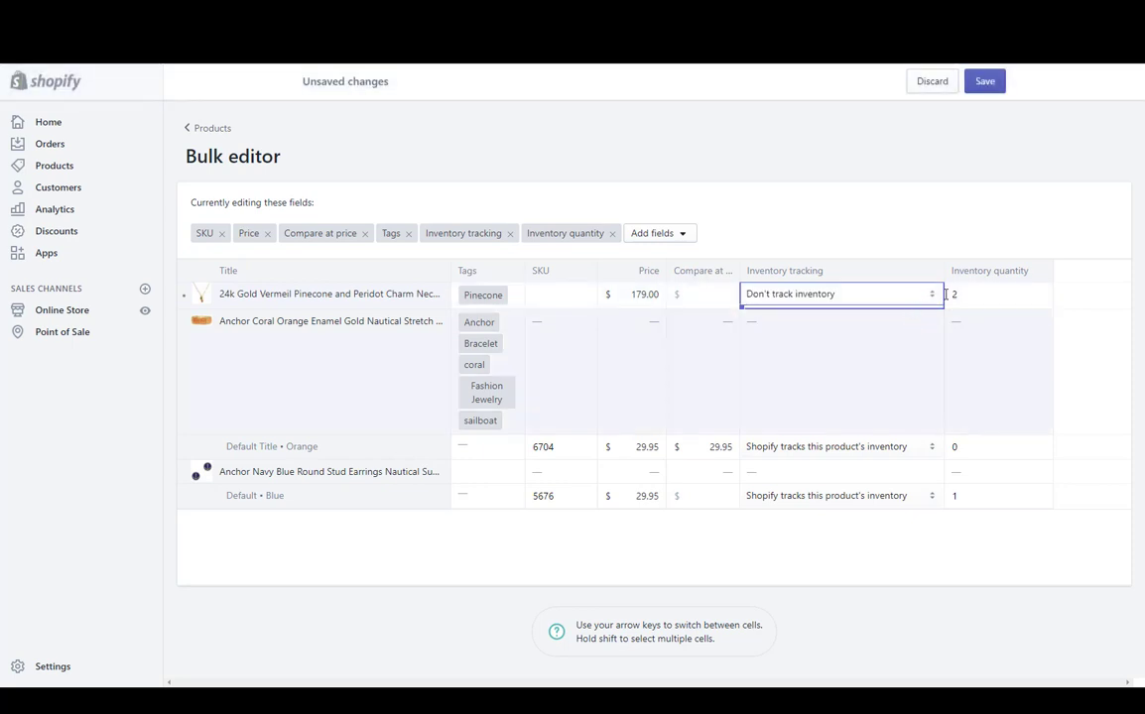
{"action": "left_click", "coordinate": [984, 81]}
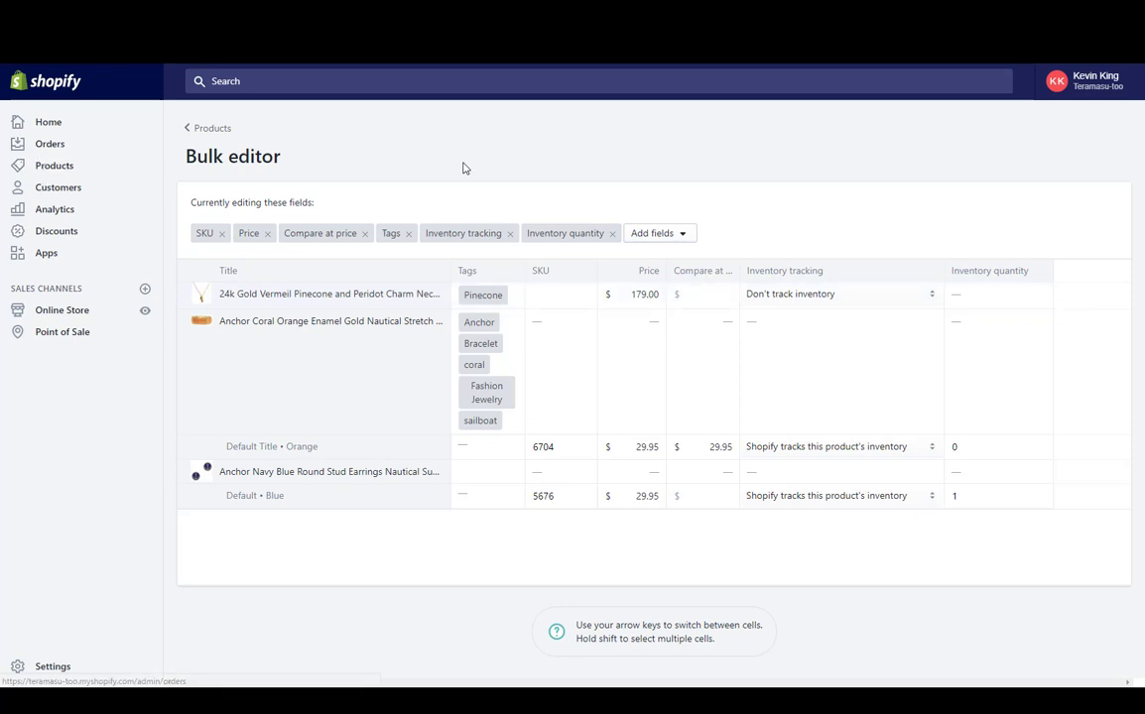
- Return to the product list, select all products across the entire store, and open them in the bulk editor
{"action": "left_click", "coordinate": [48, 170]}
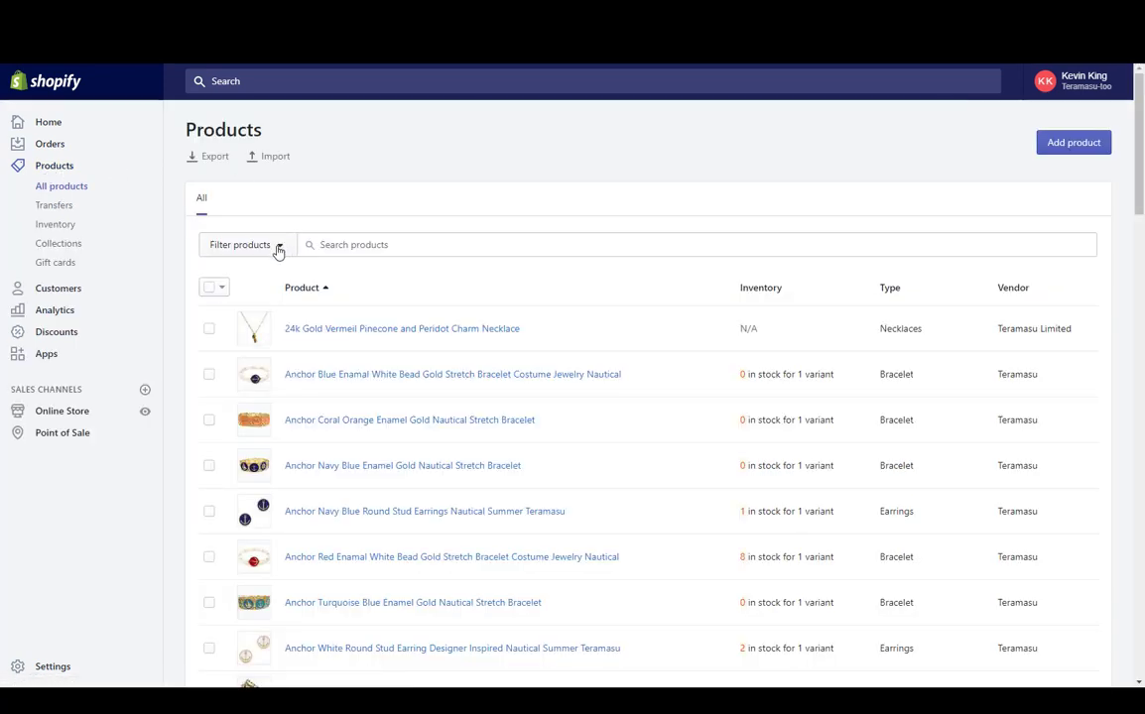
{"action": "left_click", "coordinate": [209, 289]}
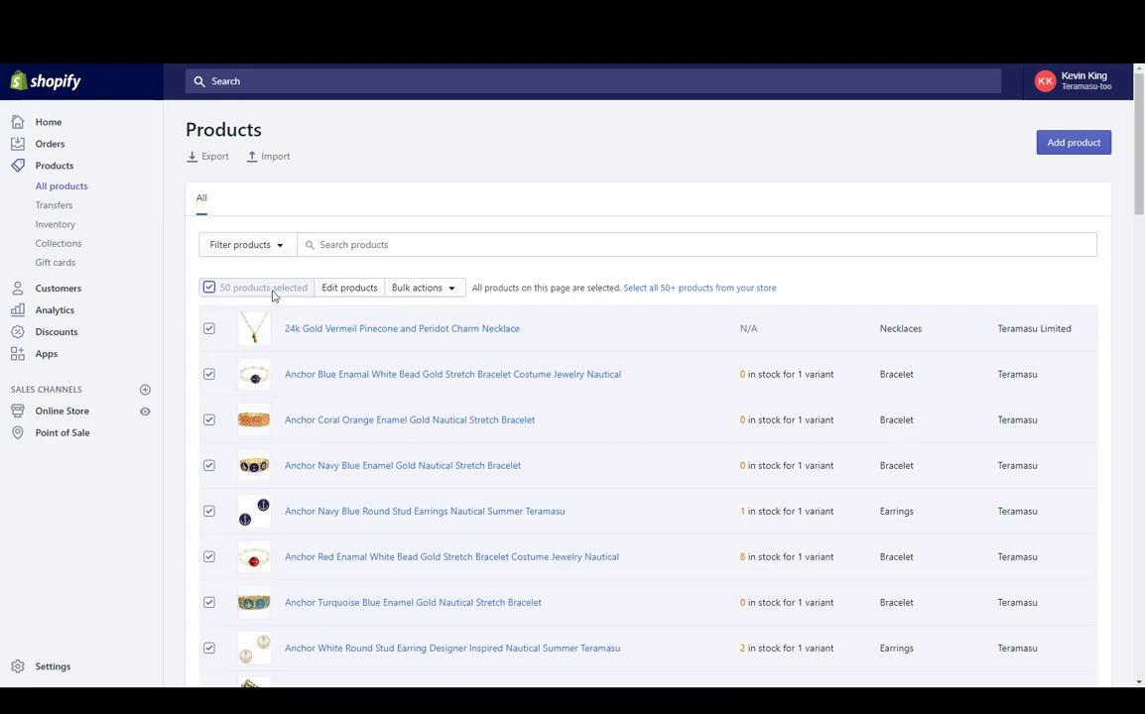
{"action": "scroll", "coordinate": [293, 358], "scroll_direction": "down", "scroll_amount": 7}
{"action": "scroll", "coordinate": [293, 367], "scroll_direction": "down", "scroll_amount": 12}
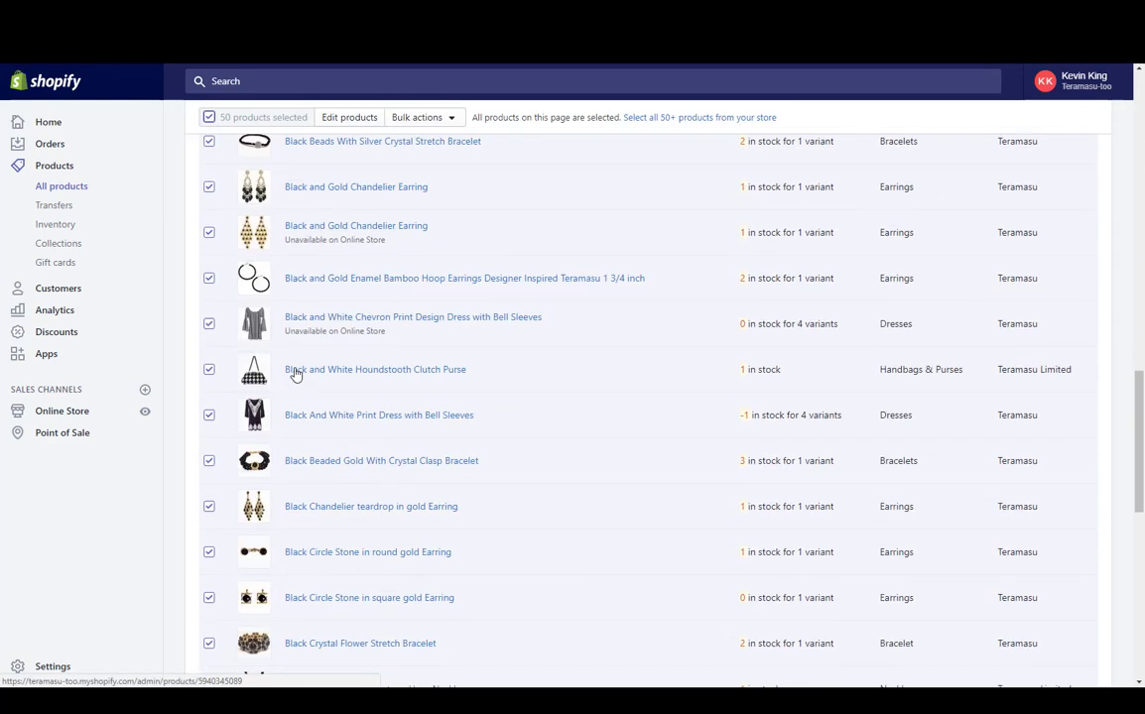
{"action": "scroll", "coordinate": [293, 372], "scroll_direction": "up", "scroll_amount": 6}
{"action": "scroll", "coordinate": [290, 373], "scroll_direction": "up", "scroll_amount": 10}
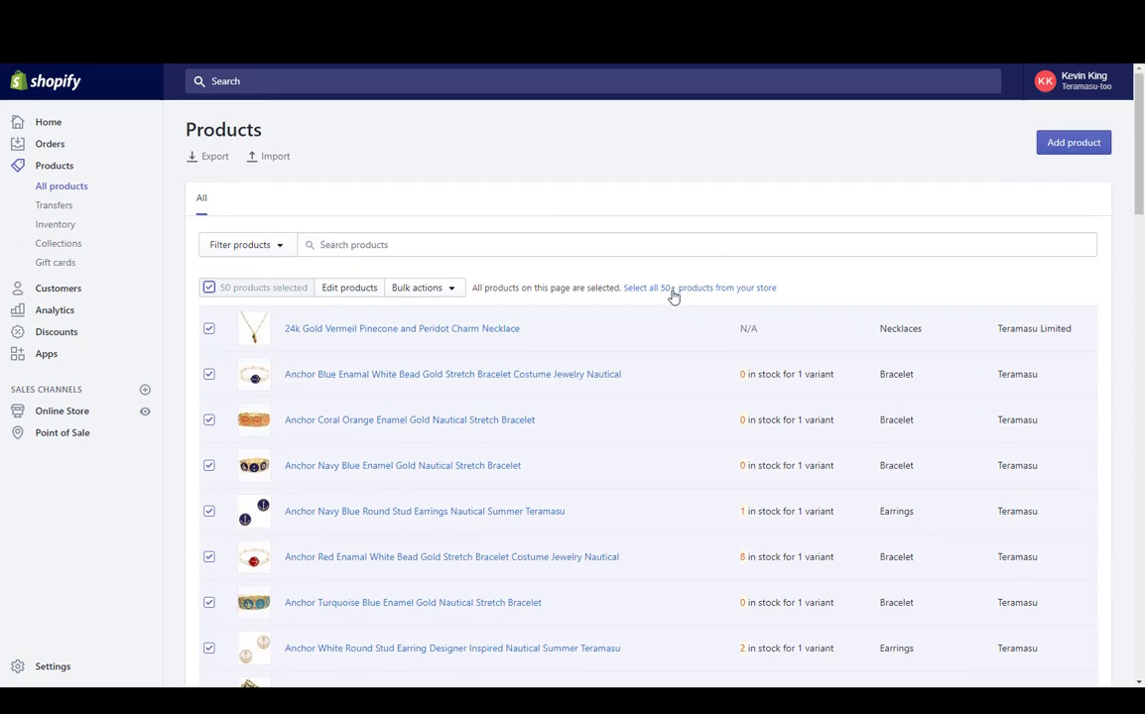
{"action": "left_click", "coordinate": [675, 288]}
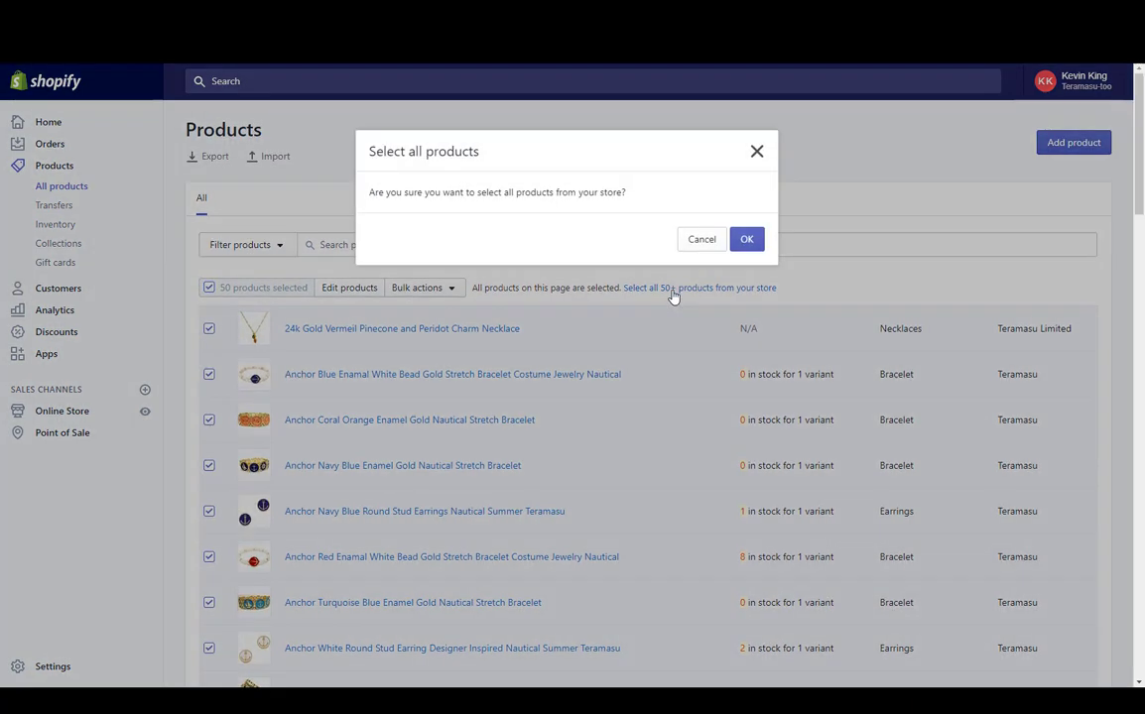
{"action": "left_click", "coordinate": [744, 240]}
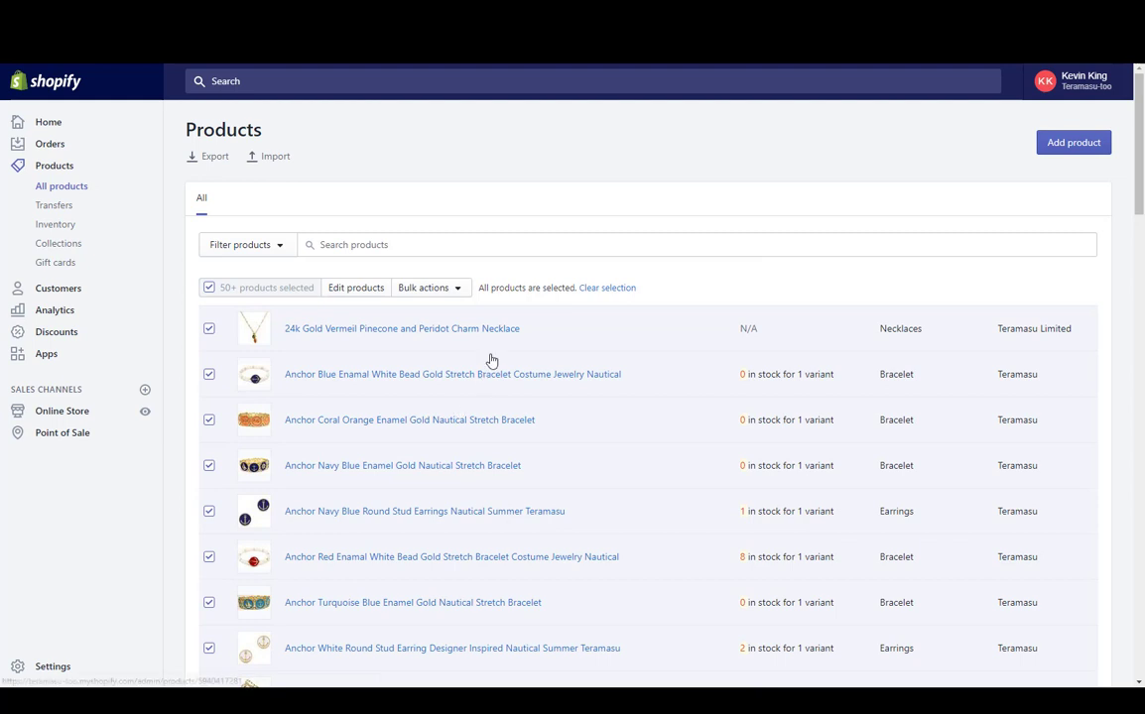
{"action": "left_click", "coordinate": [351, 289]}
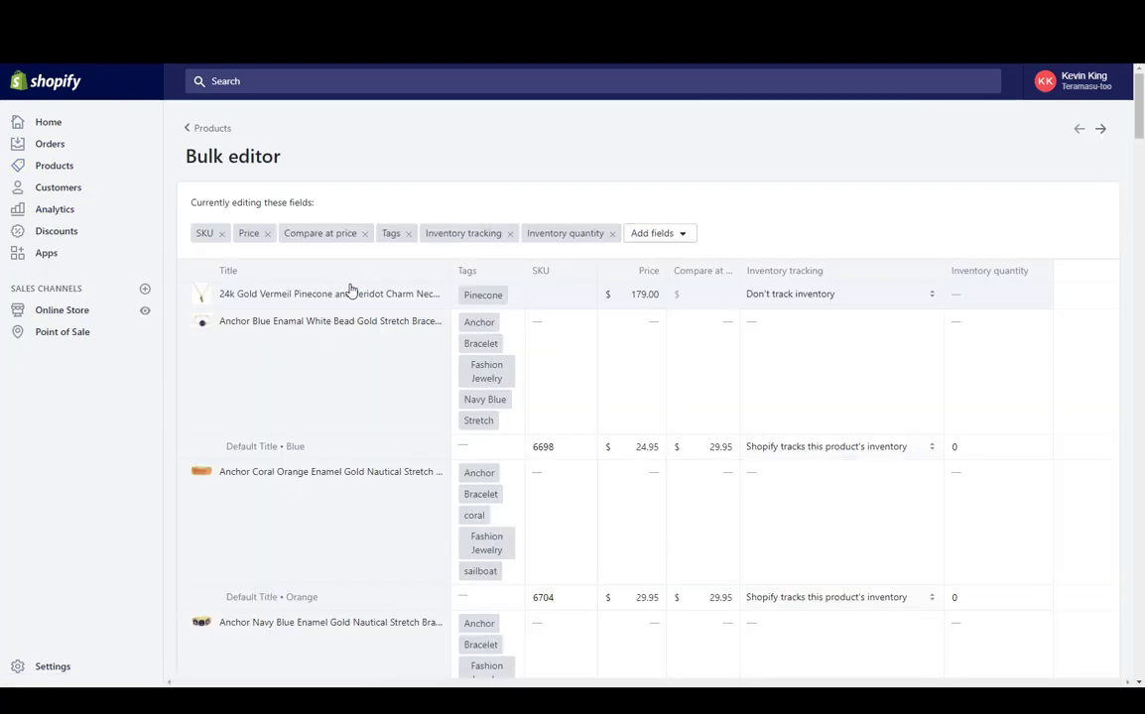
- Look through the first page of products in the bulk editor, then advance to the second page and review its products
{"action": "scroll", "coordinate": [353, 295], "scroll_direction": "down", "scroll_amount": 4}
{"action": "scroll", "coordinate": [358, 295], "scroll_direction": "down", "scroll_amount": 20}
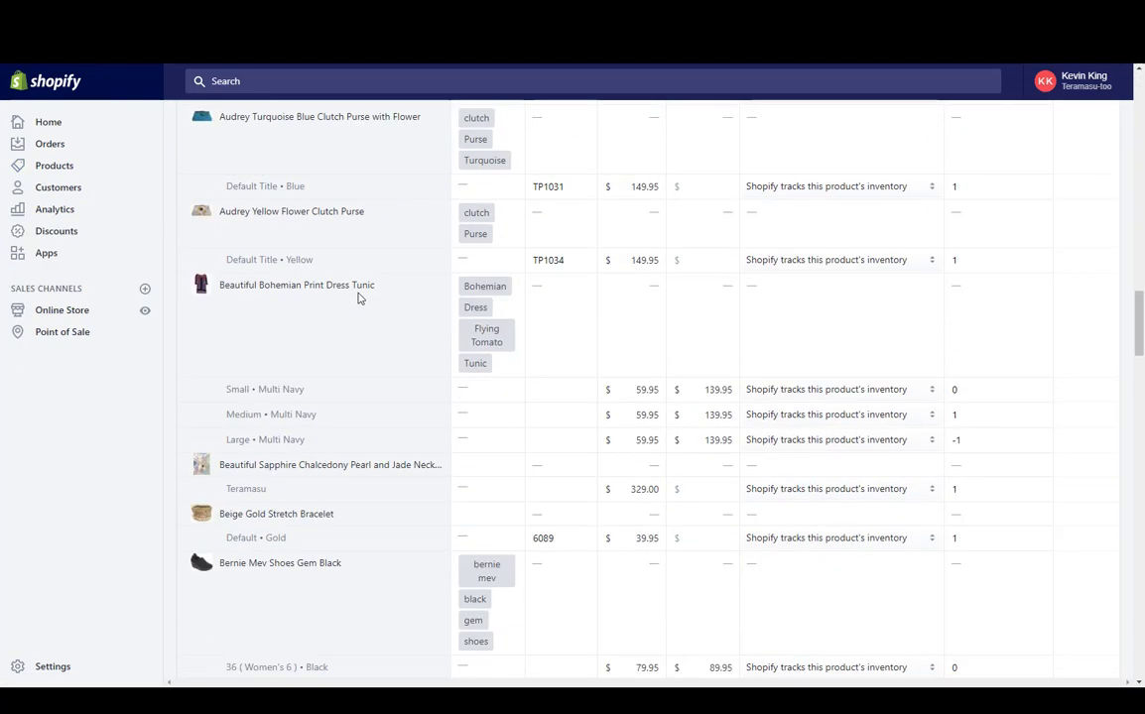
{"action": "scroll", "coordinate": [358, 298], "scroll_direction": "down", "scroll_amount": 10}
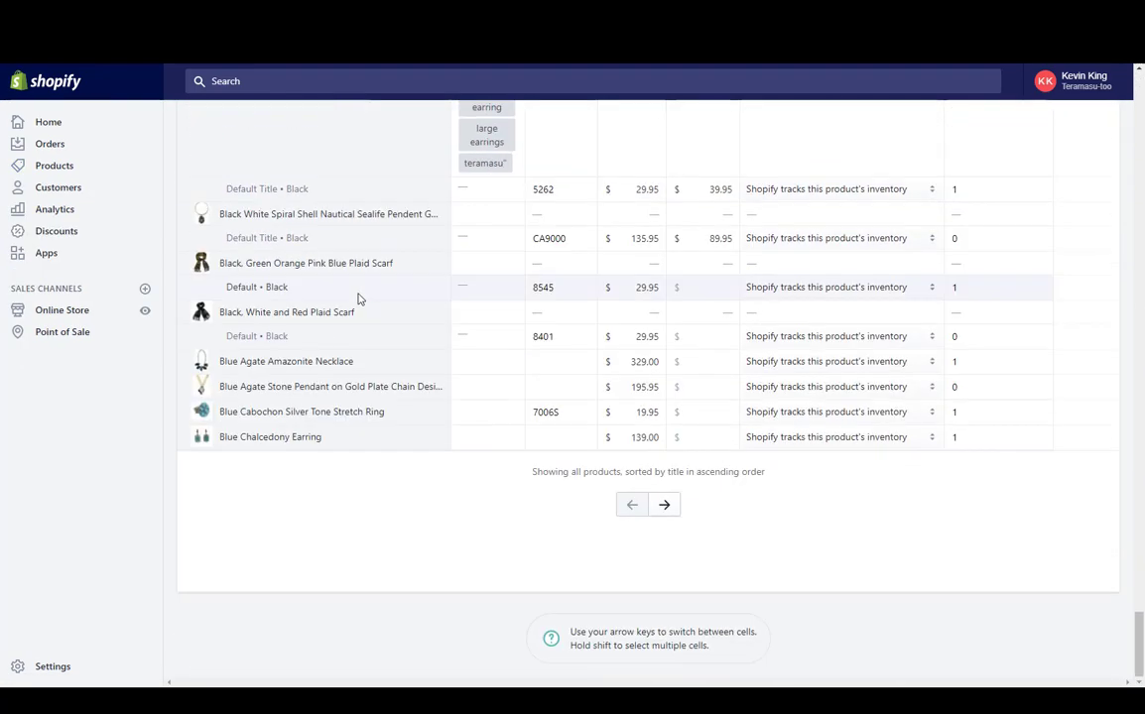
{"action": "left_click", "coordinate": [664, 508]}
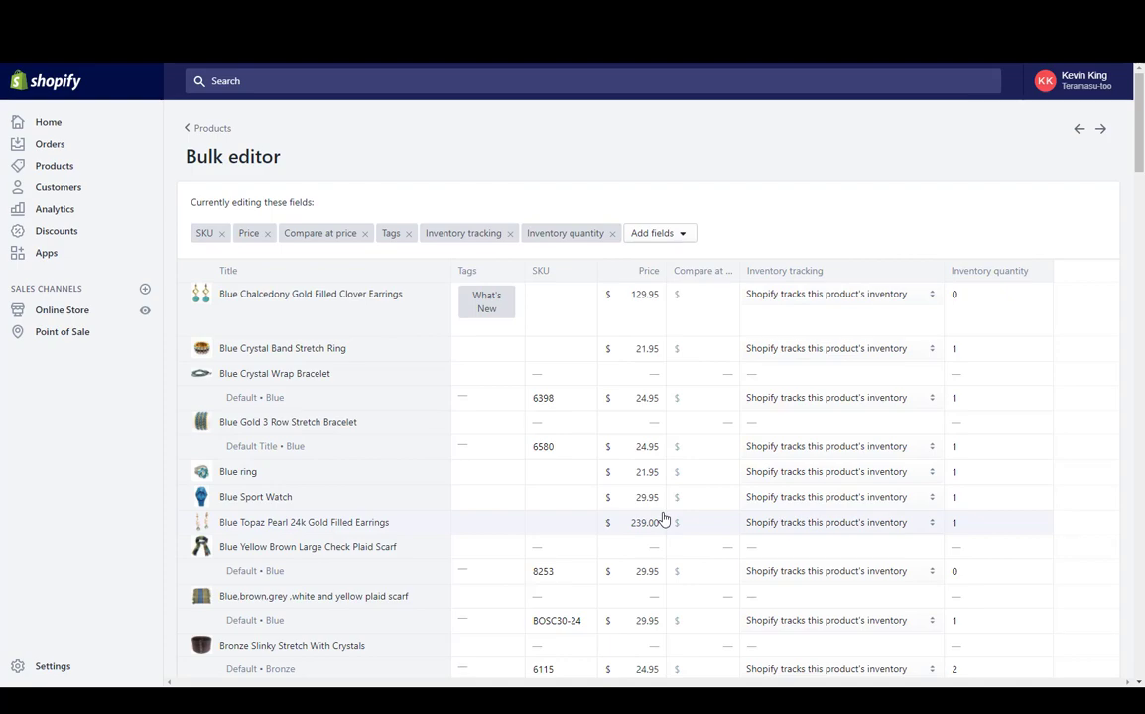
{"action": "scroll", "coordinate": [395, 345], "scroll_direction": "down", "scroll_amount": 15}
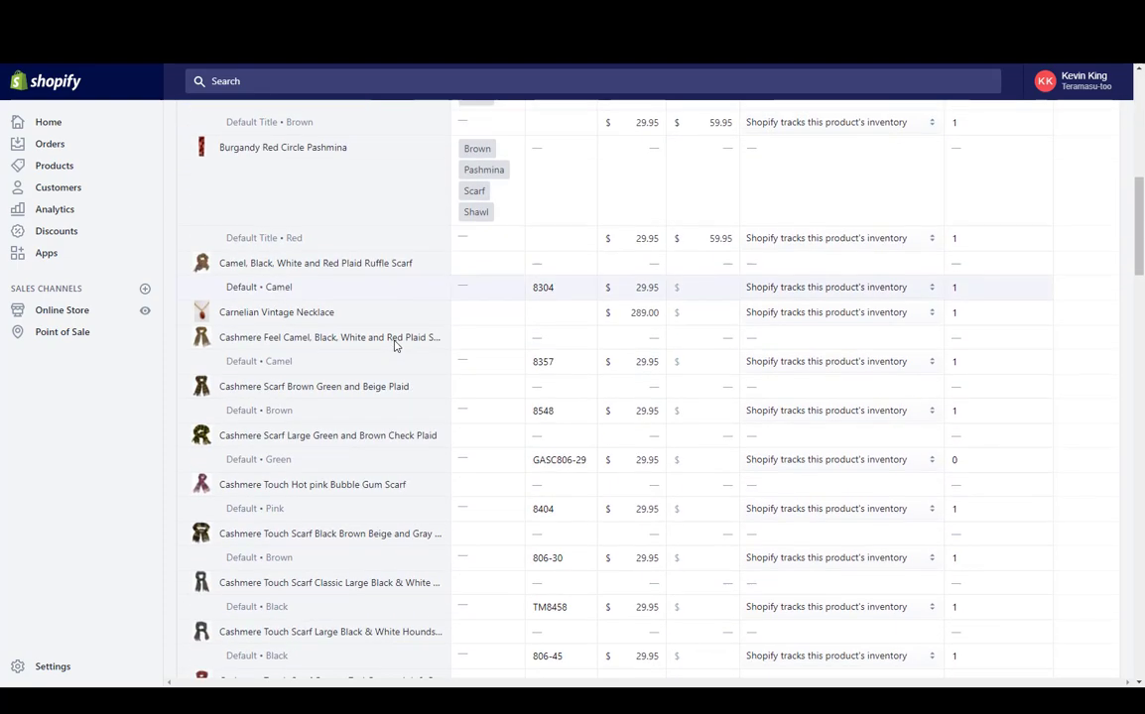
{"action": "scroll", "coordinate": [395, 346], "scroll_direction": "down", "scroll_amount": 3}
{"action": "scroll", "coordinate": [396, 346], "scroll_direction": "up", "scroll_amount": 15}
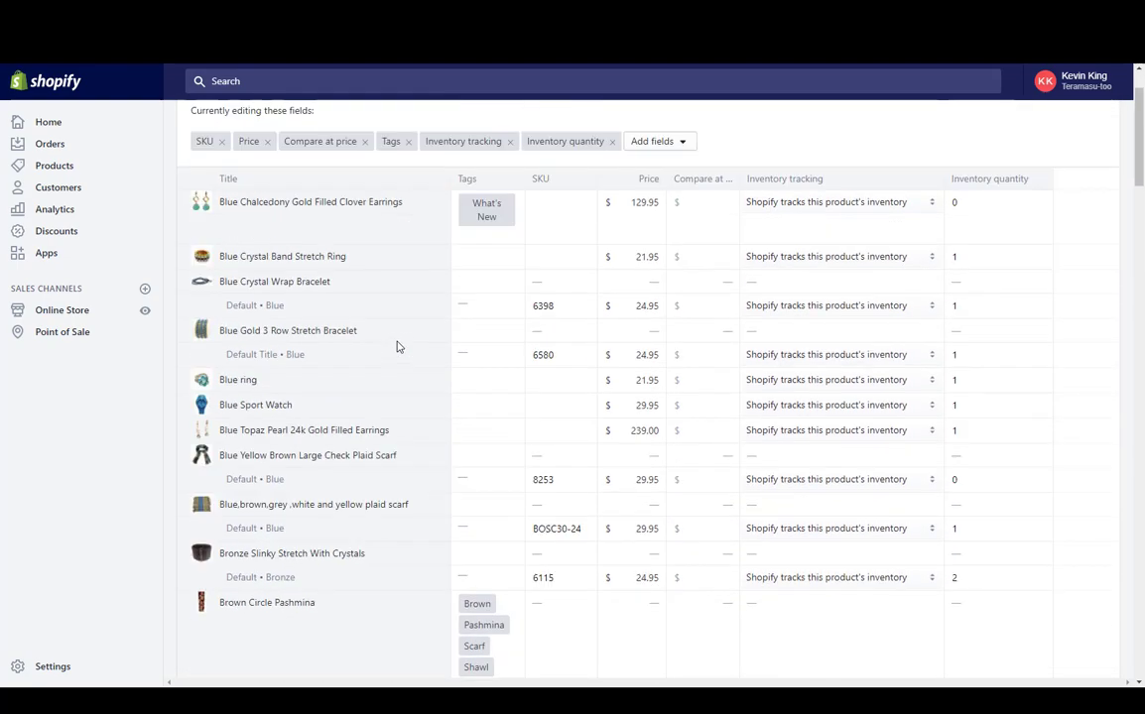
- Return to the product list and filter it to products whose product type is Bracelet
{"action": "left_click", "coordinate": [49, 173]}
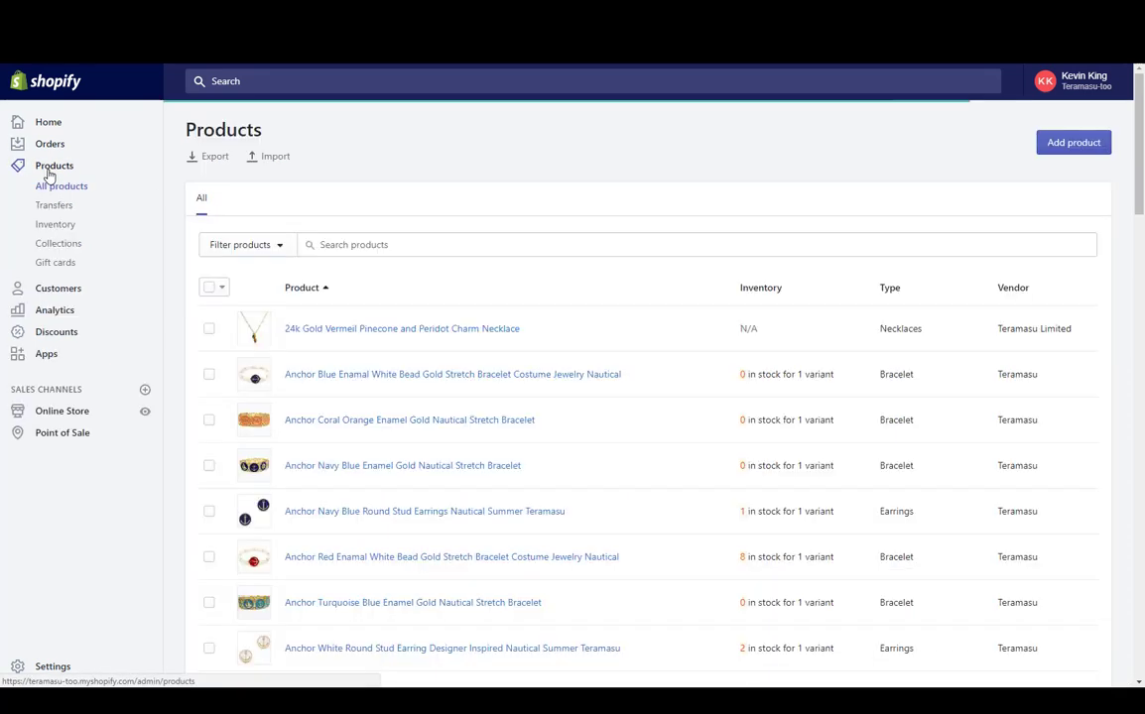
{"action": "left_click", "coordinate": [259, 257]}
{"action": "left_click", "coordinate": [258, 257]}
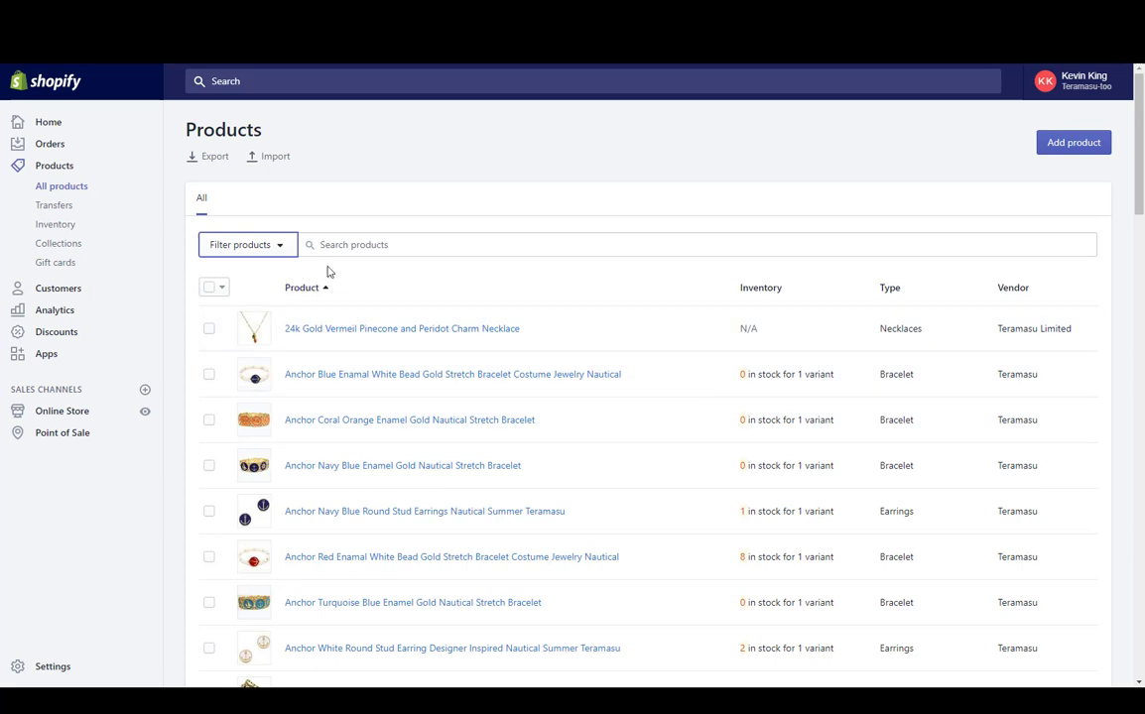
{"action": "left_click", "coordinate": [276, 258]}
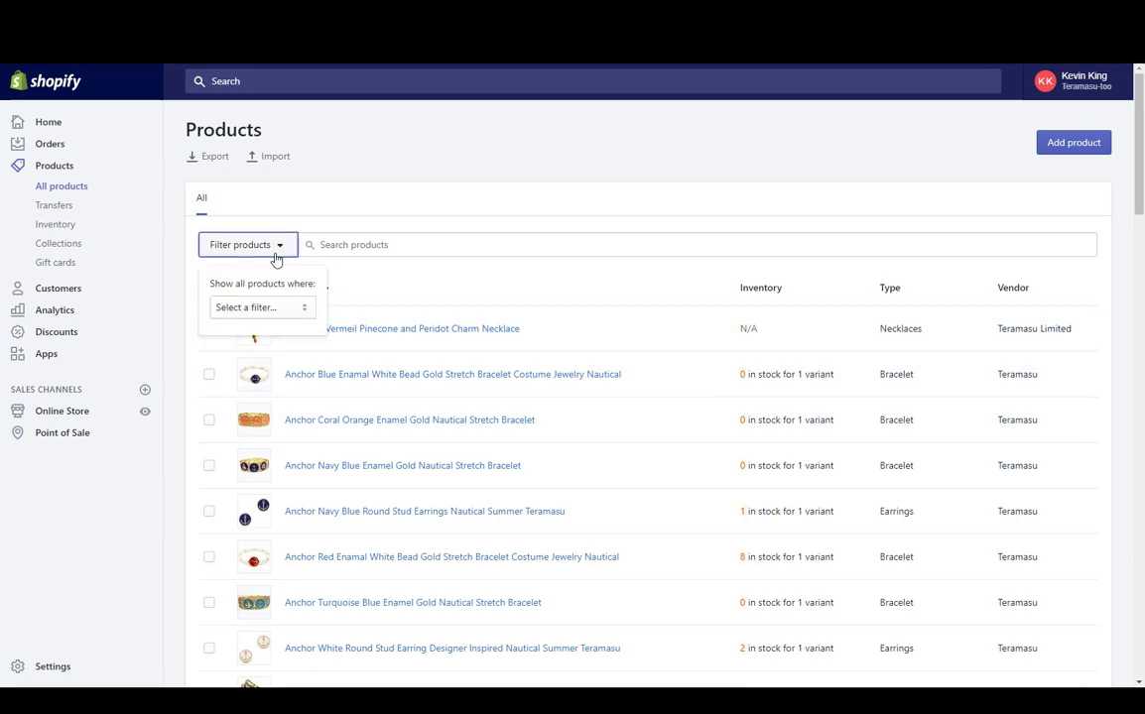
{"action": "left_click", "coordinate": [285, 308]}
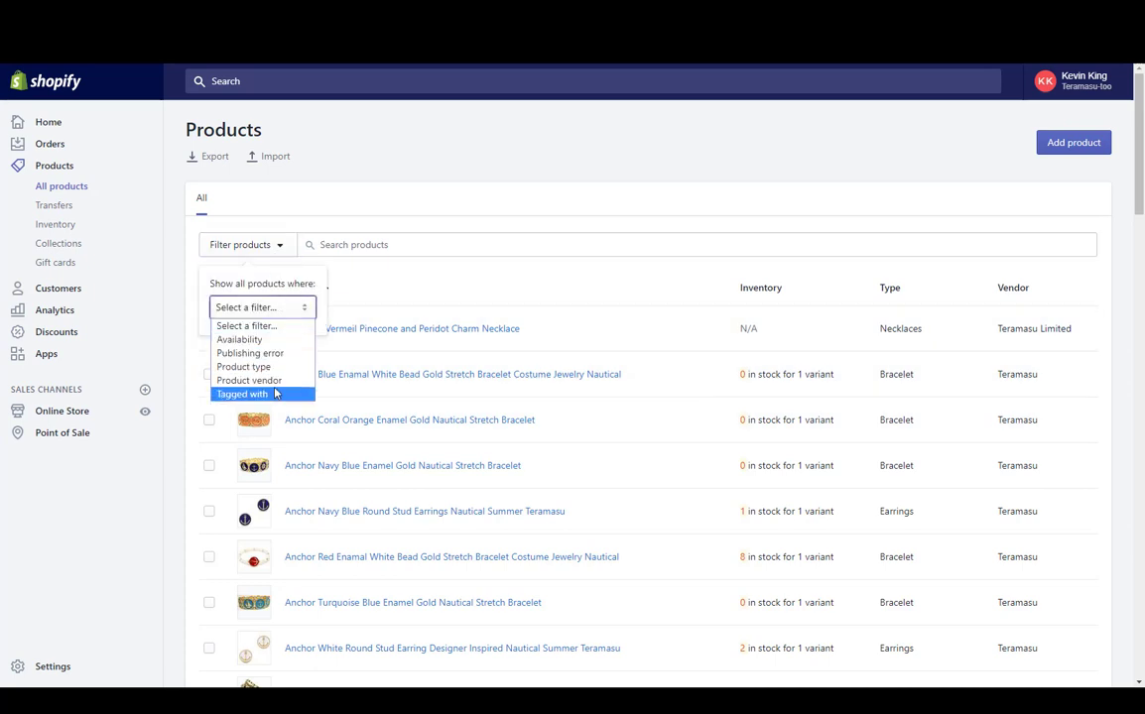
{"action": "left_click", "coordinate": [275, 367]}
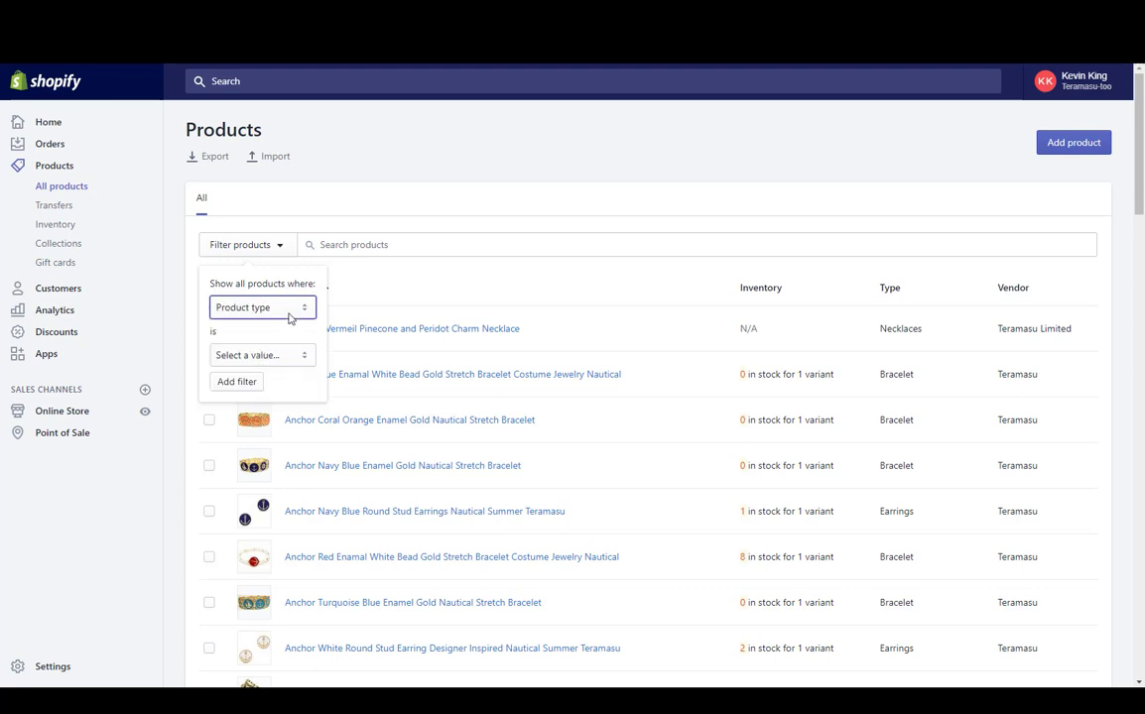
{"action": "left_click", "coordinate": [264, 354]}
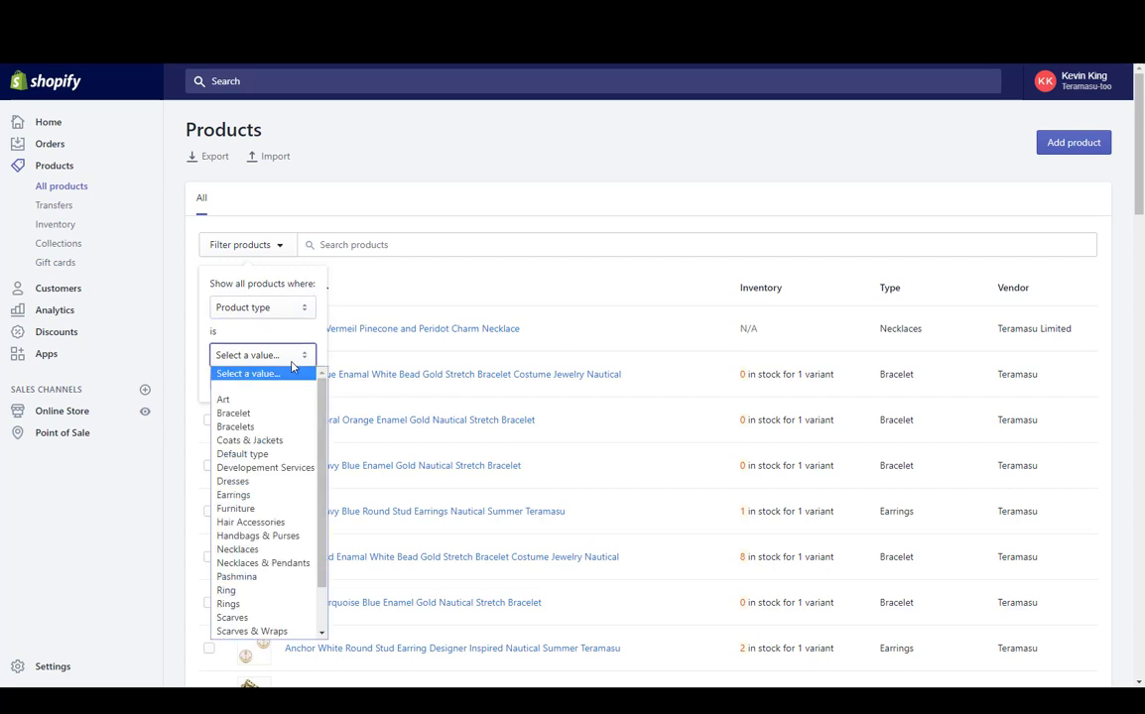
{"action": "left_click", "coordinate": [263, 413]}
{"action": "left_click", "coordinate": [234, 383]}
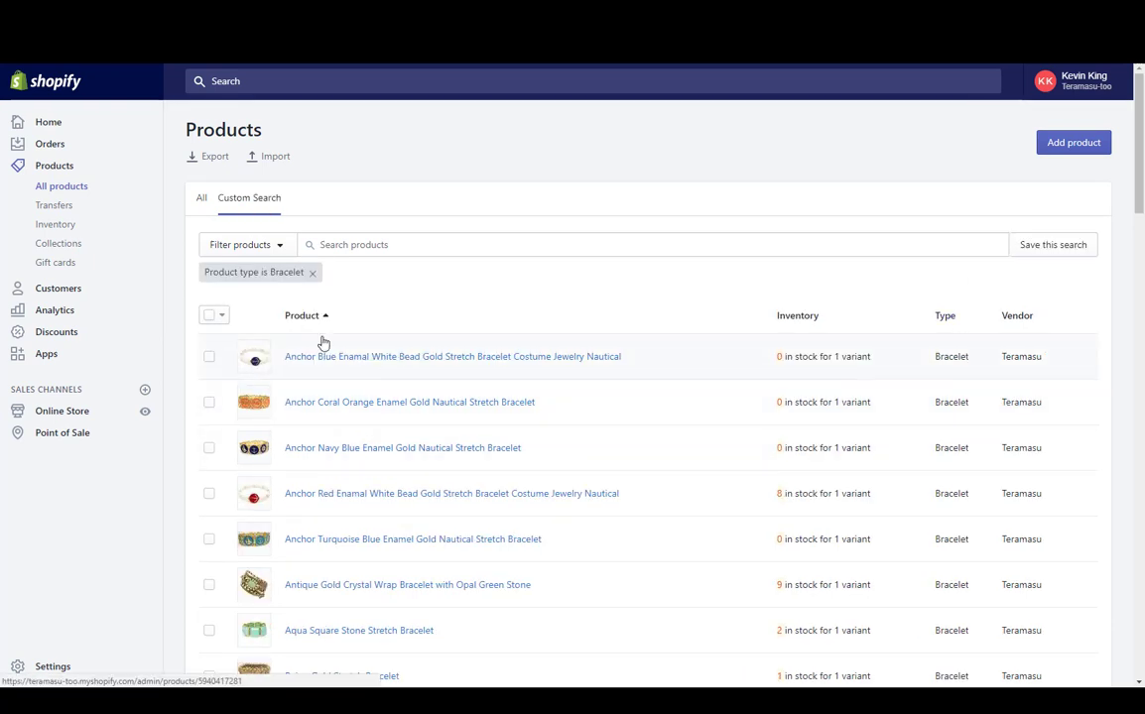
- Select all products matching the Bracelet filter, including those beyond the current page, and open them in the bulk editor
{"action": "scroll", "coordinate": [324, 342], "scroll_direction": "down", "scroll_amount": 1}
{"action": "left_click", "coordinate": [209, 247]}
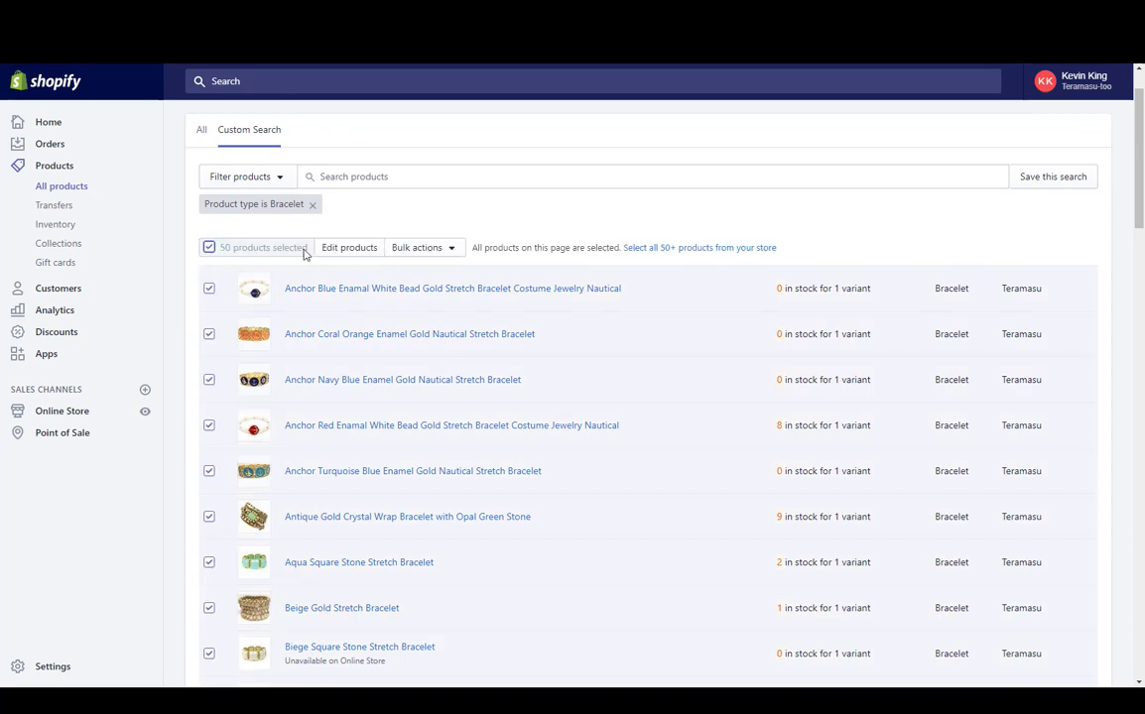
{"action": "left_click", "coordinate": [660, 248]}
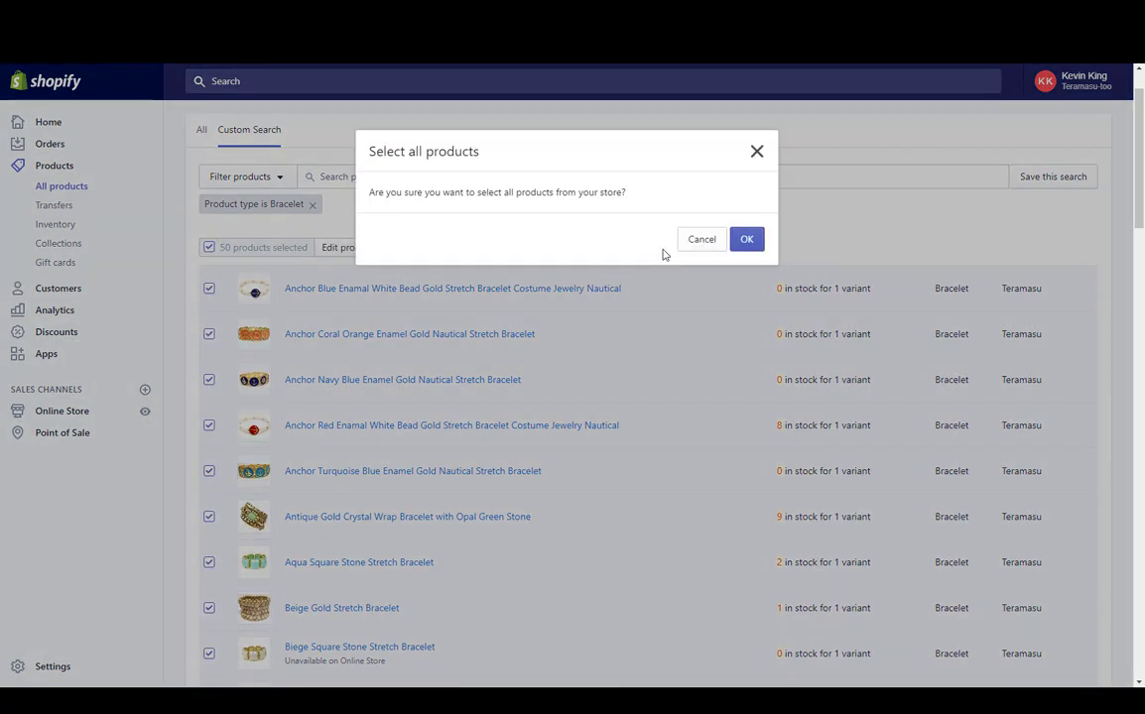
{"action": "left_click", "coordinate": [747, 241]}
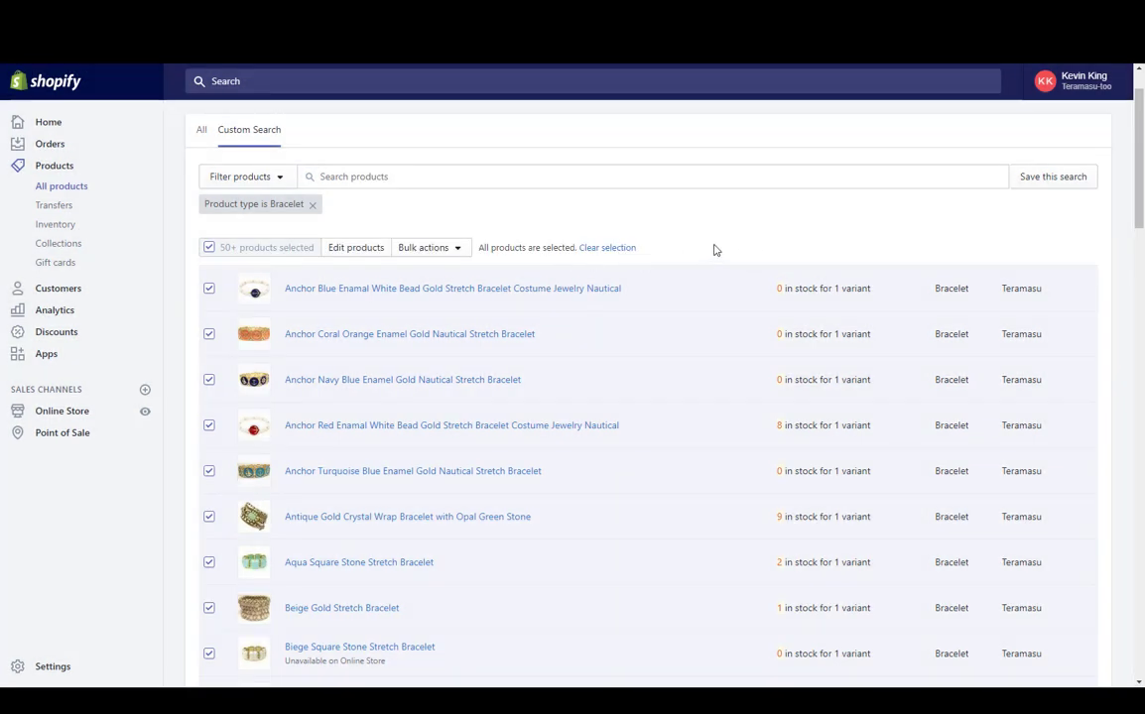
{"action": "left_click", "coordinate": [347, 256]}
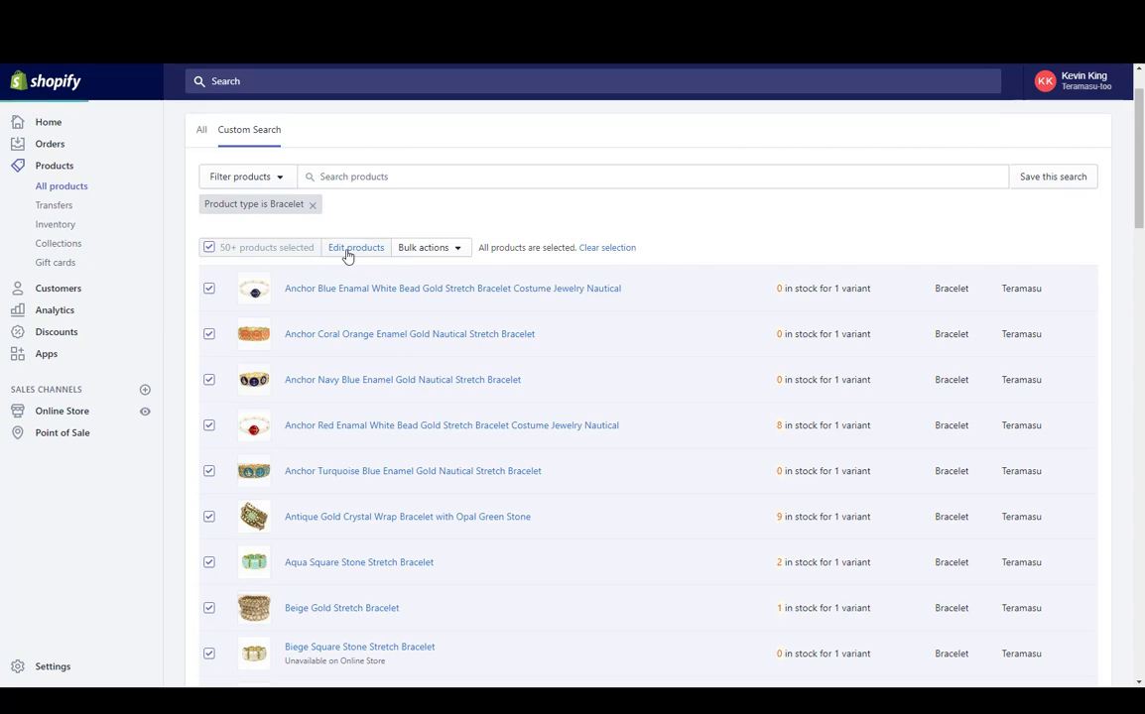
- Look through the bracelets in the bulk editor, then narrow the Title column and widen the Tags column to fit several tags per row
{"action": "scroll", "coordinate": [375, 326], "scroll_direction": "down", "scroll_amount": 4}
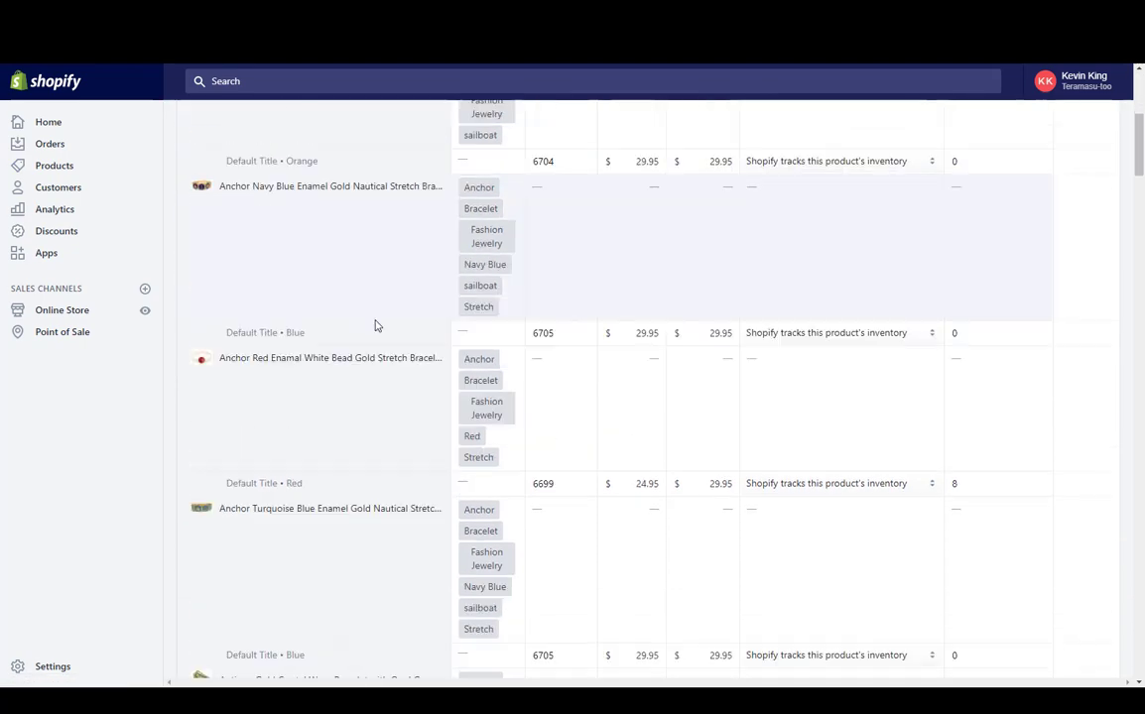
{"action": "scroll", "coordinate": [375, 325], "scroll_direction": "down", "scroll_amount": 20}
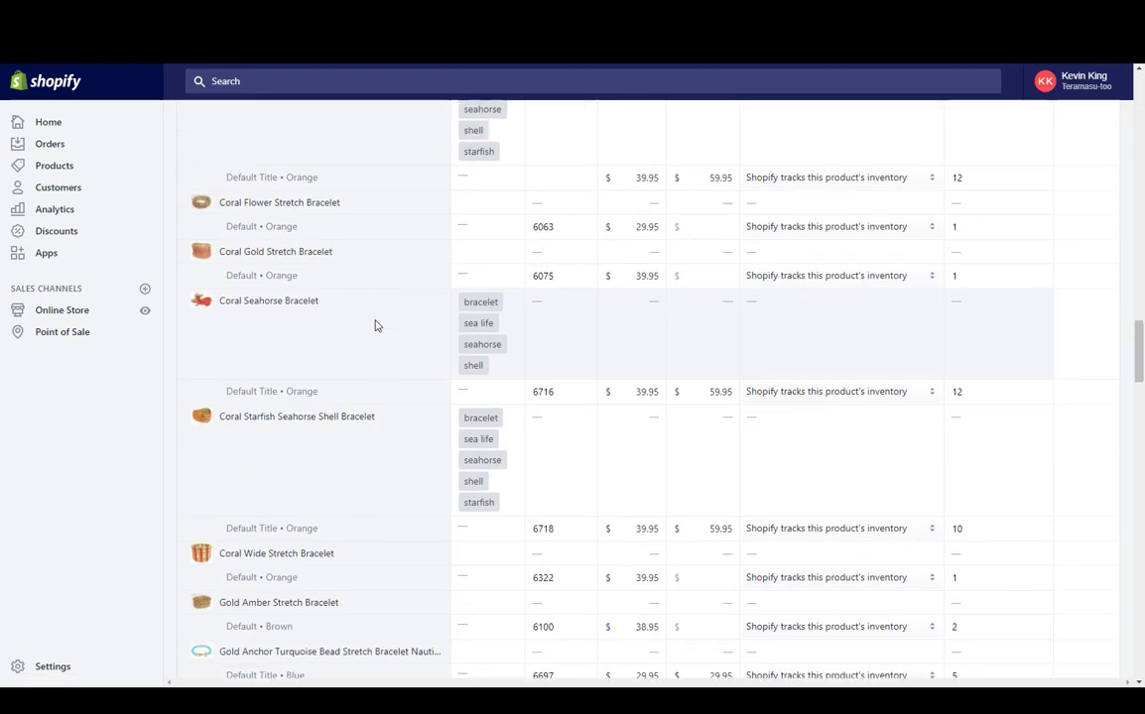
{"action": "scroll", "coordinate": [375, 326], "scroll_direction": "up", "scroll_amount": 20}
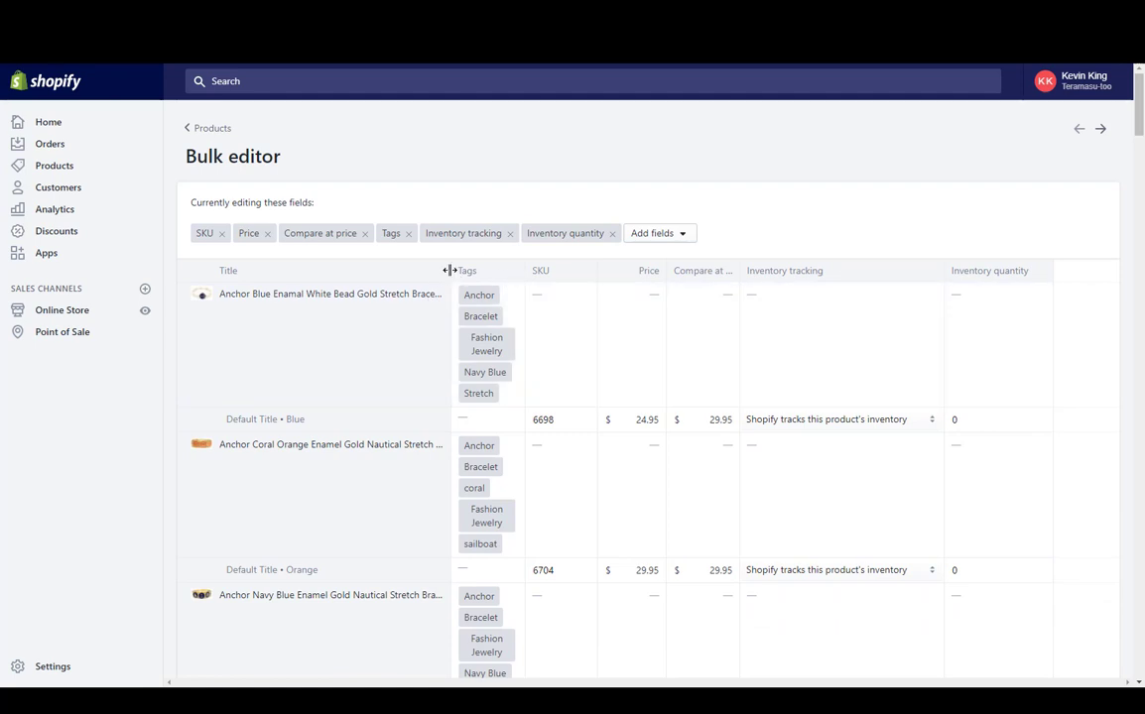
{"action": "left_click_drag", "start_coordinate": [453, 273], "coordinate": [388, 283]}
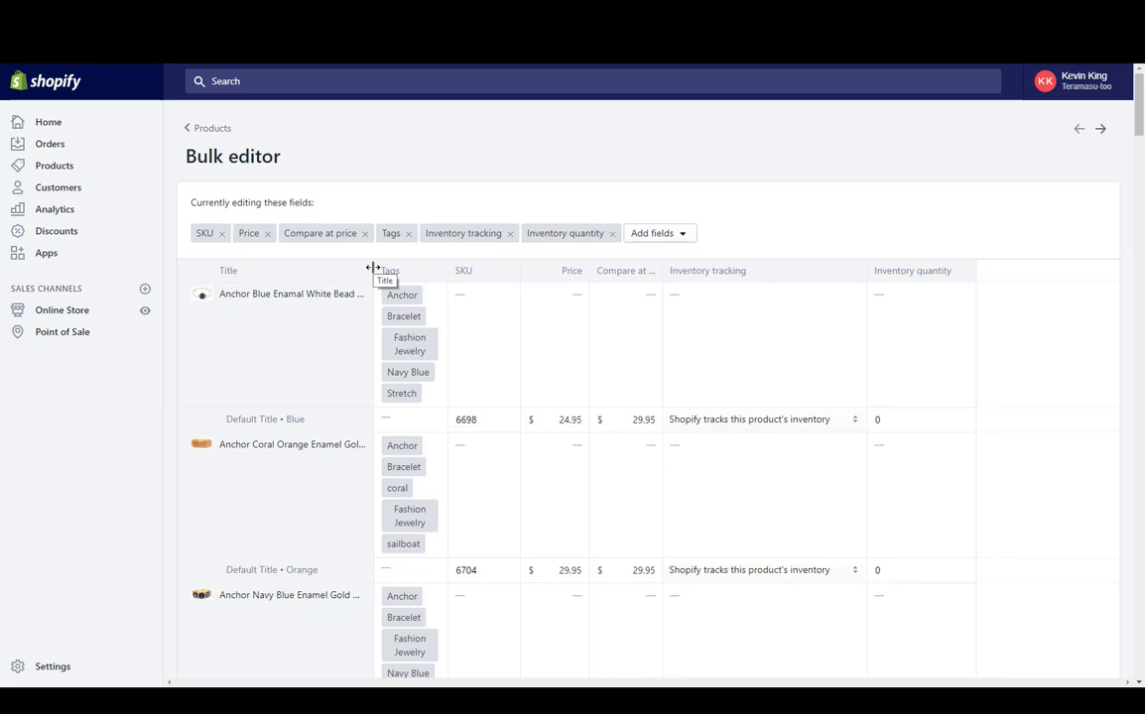
{"action": "mouse_move", "coordinate": [373, 268]}
{"action": "left_mouse_down"}
{"action": "mouse_move", "coordinate": [473, 271]}
{"action": "mouse_move", "coordinate": [379, 278]}
{"action": "left_mouse_up"}
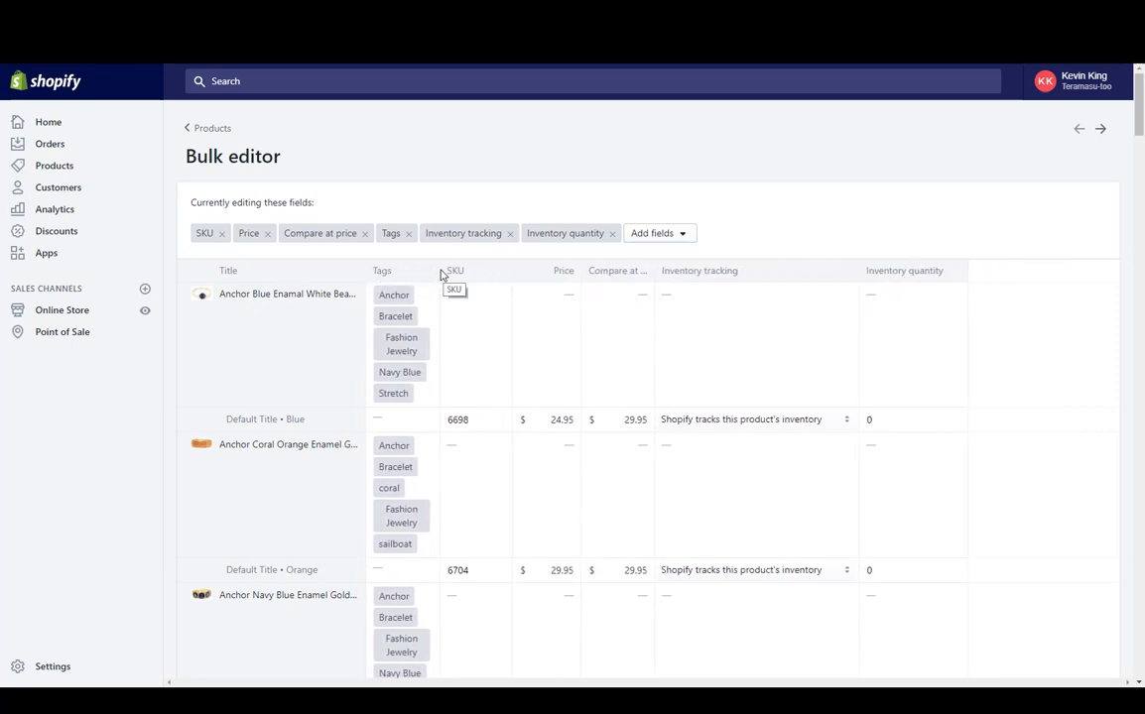
{"action": "left_click_drag", "start_coordinate": [473, 275], "coordinate": [536, 270]}
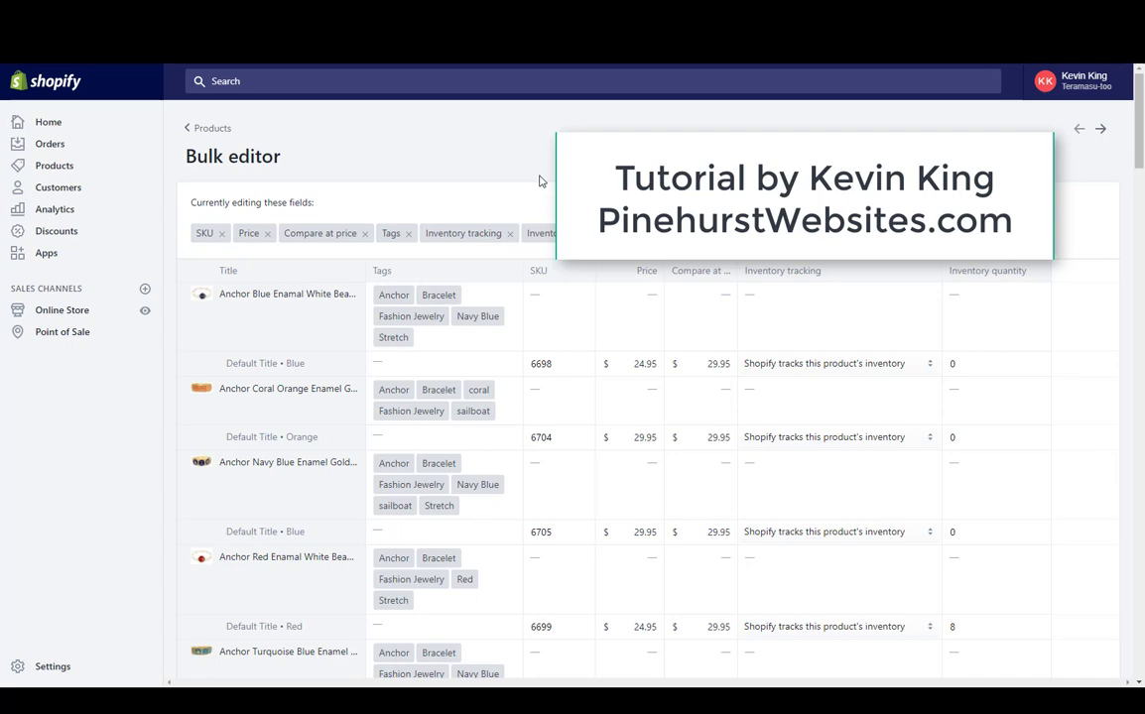
{"action": "scroll", "coordinate": [539, 180], "scroll_direction": "down", "scroll_amount": 4}
{"action": "scroll", "coordinate": [538, 181], "scroll_direction": "up", "scroll_amount": 4}
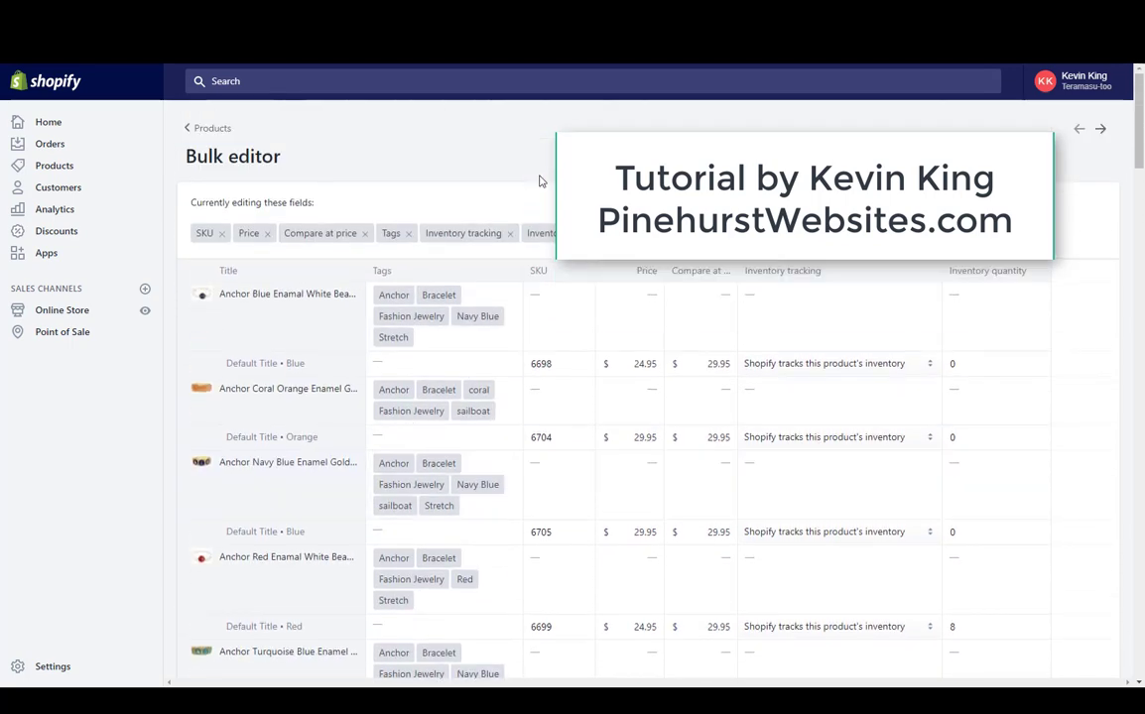